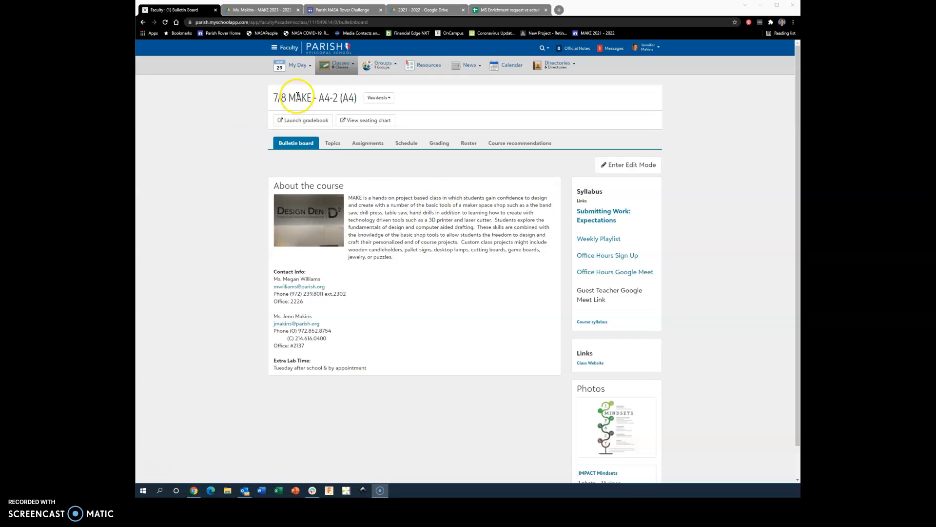
Open the MAKE class website from the course bulletin board and go to the first "A" Day student's Decal page.
left_click(591, 363)
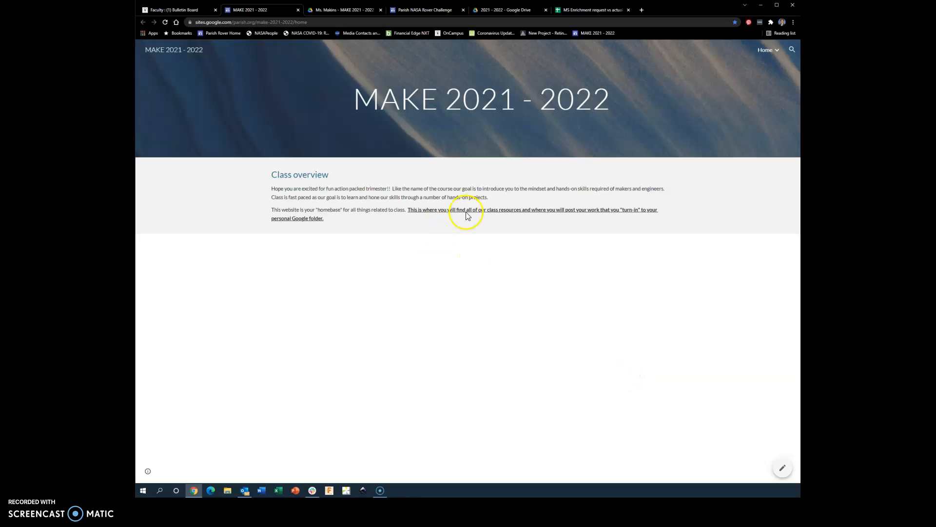
mouse_move(767, 49)
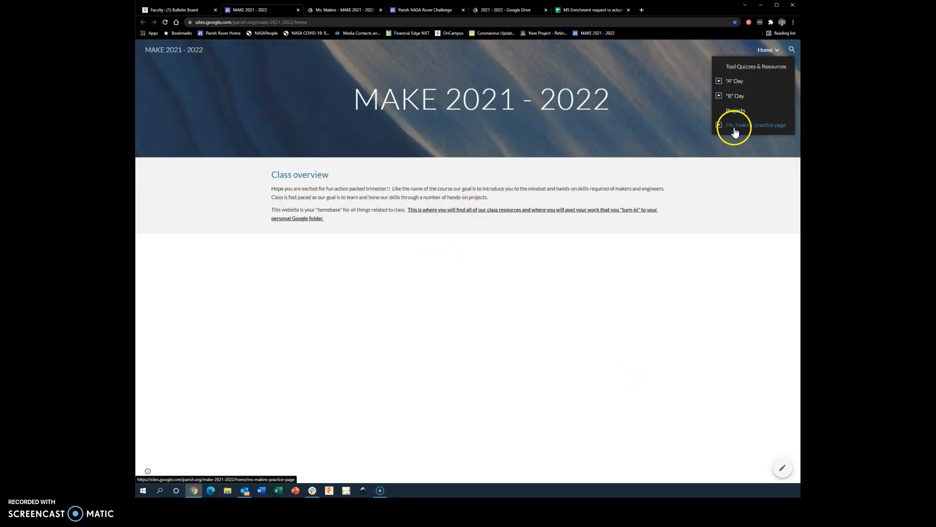
left_click(719, 81)
left_click(724, 82)
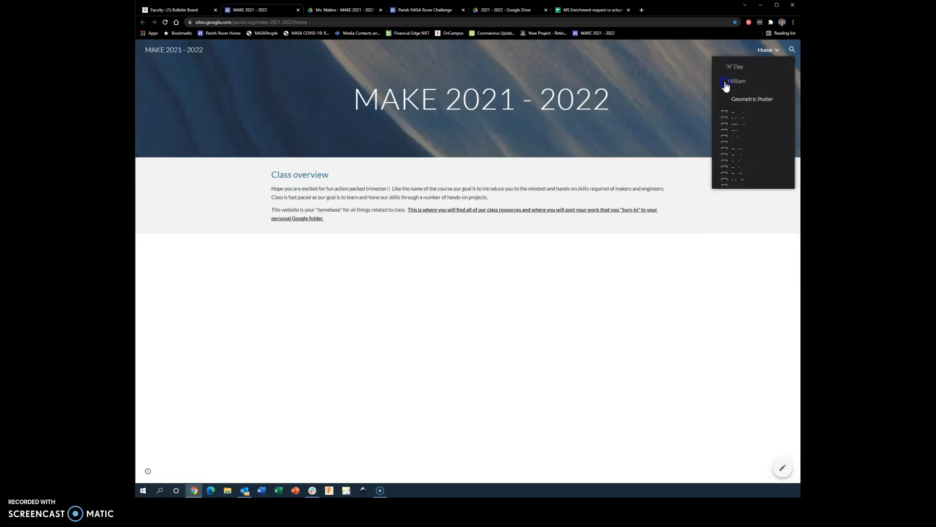
left_click(737, 99)
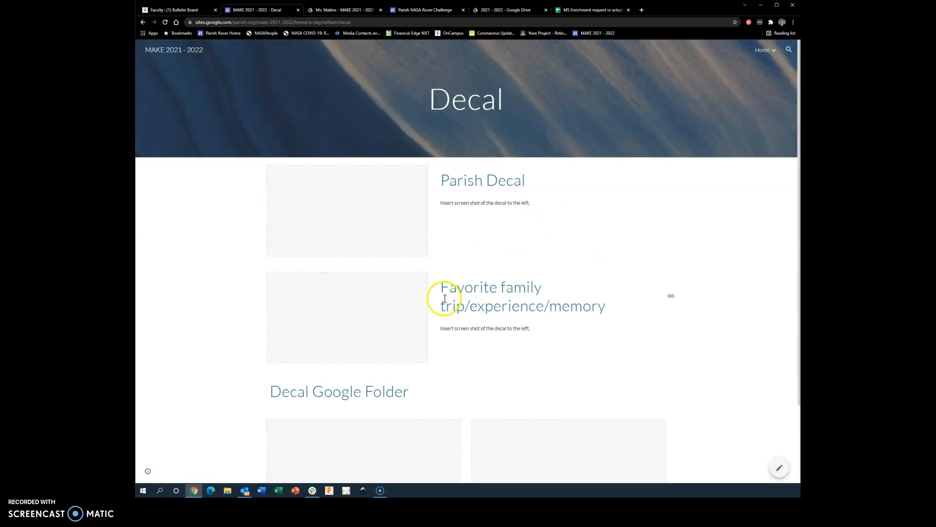
Look at the second "A" Day student's project subpages, and open the "A" Day page.
mouse_move(749, 51)
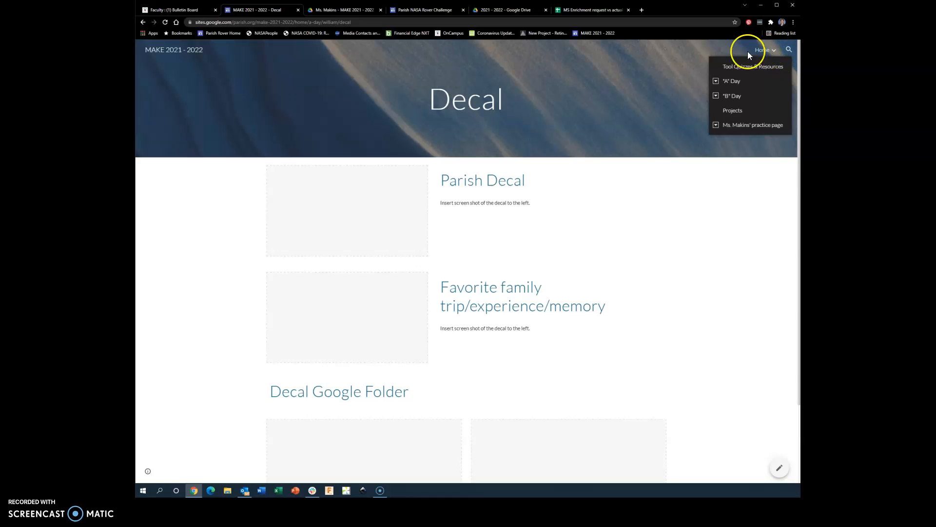
left_click(716, 82)
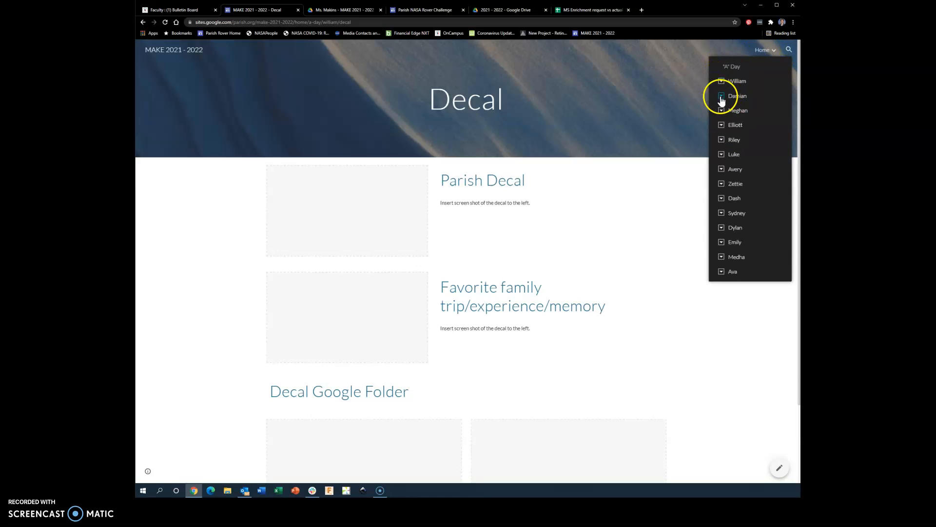
left_click(722, 96)
left_click(724, 65)
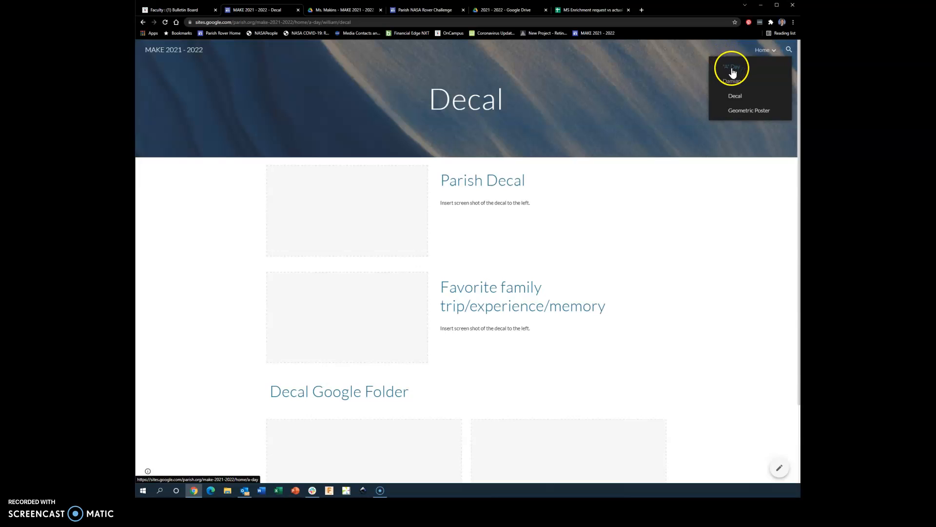
Open the Decal subpage of the teacher's practice page and put the site into editing mode.
mouse_move(771, 55)
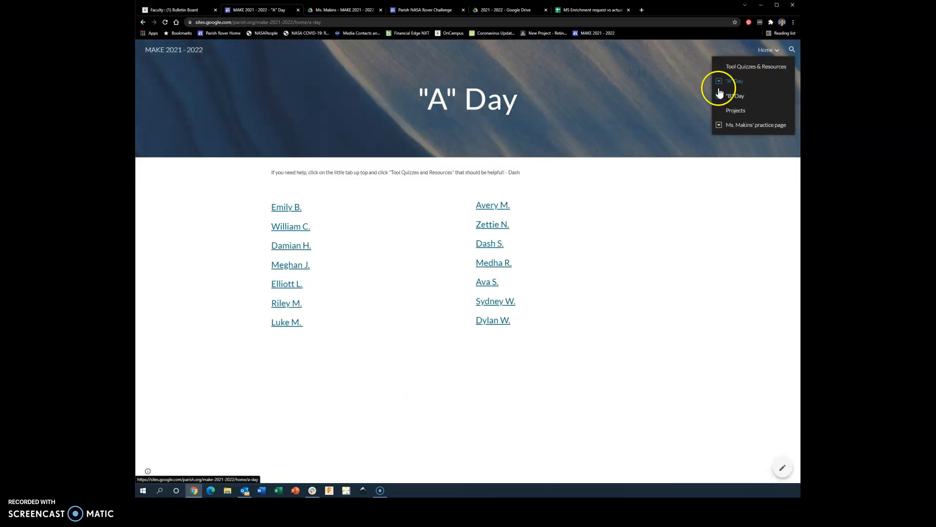
left_click(719, 124)
left_click(739, 82)
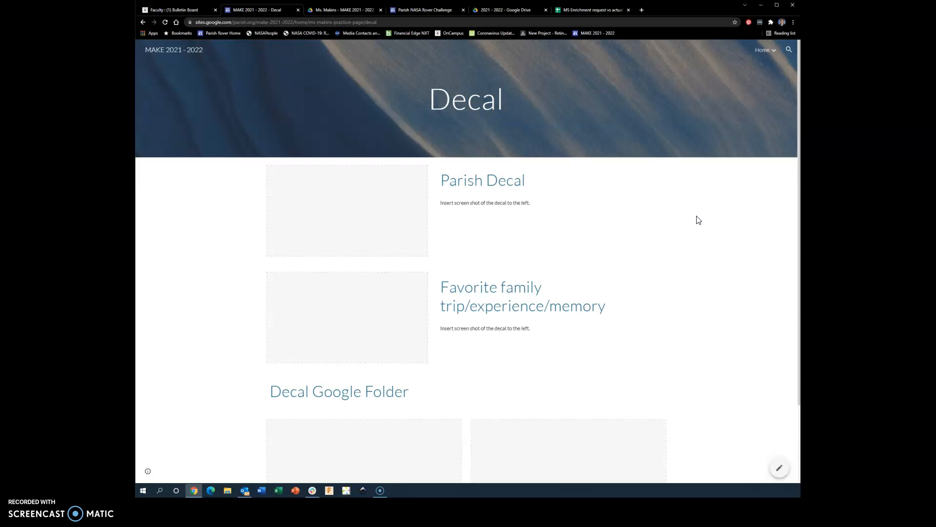
left_click(783, 25)
left_click(391, 97)
left_click(780, 469)
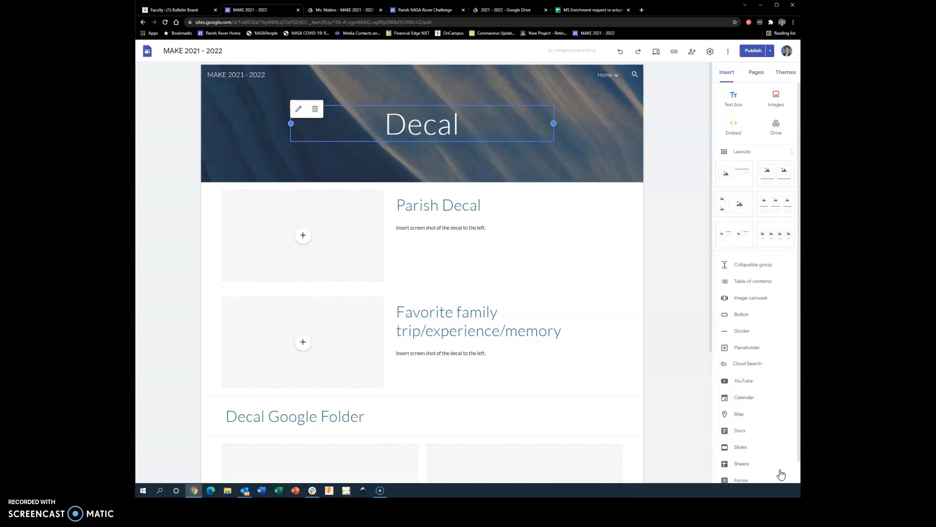
Show the site's page list, expand "A" Day and its first student, and select the Decal page under the teacher's practice page.
left_click(755, 76)
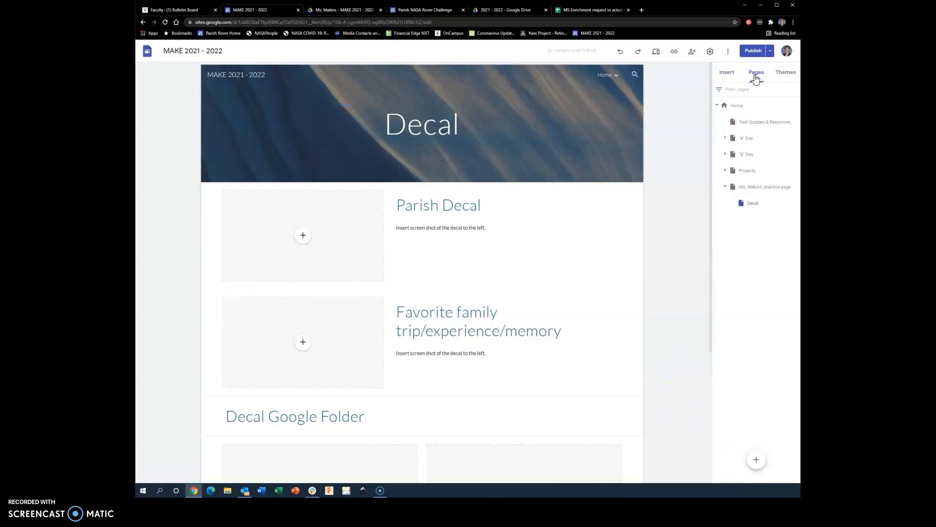
left_click(725, 139)
left_click(734, 155)
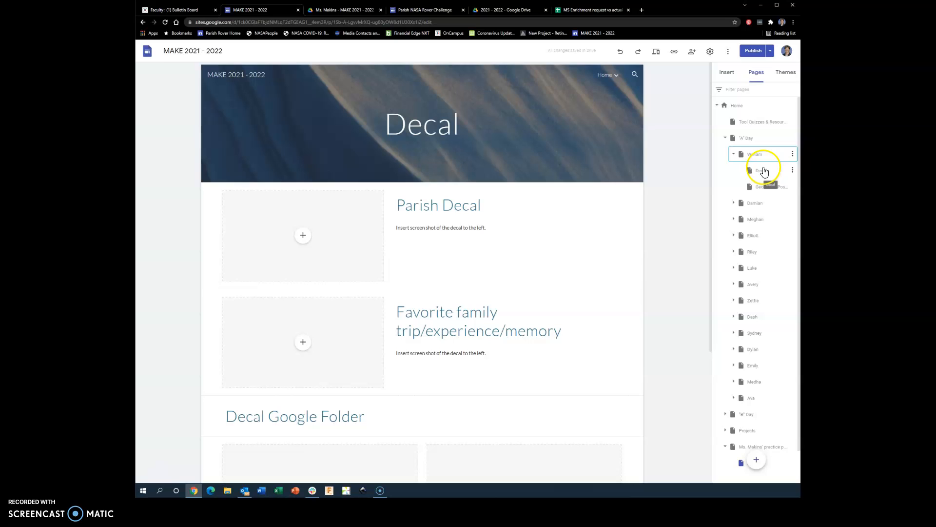
scroll(767, 223, "down", 1)
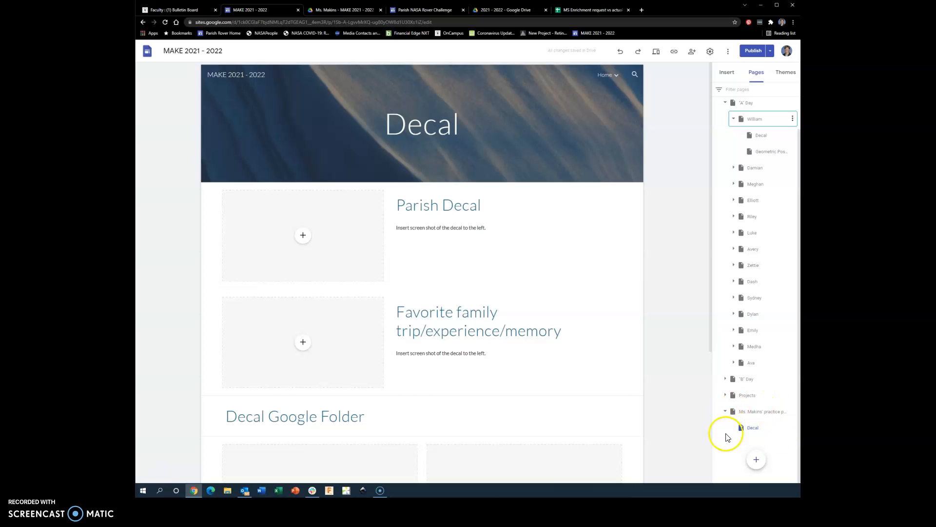
left_click(753, 430)
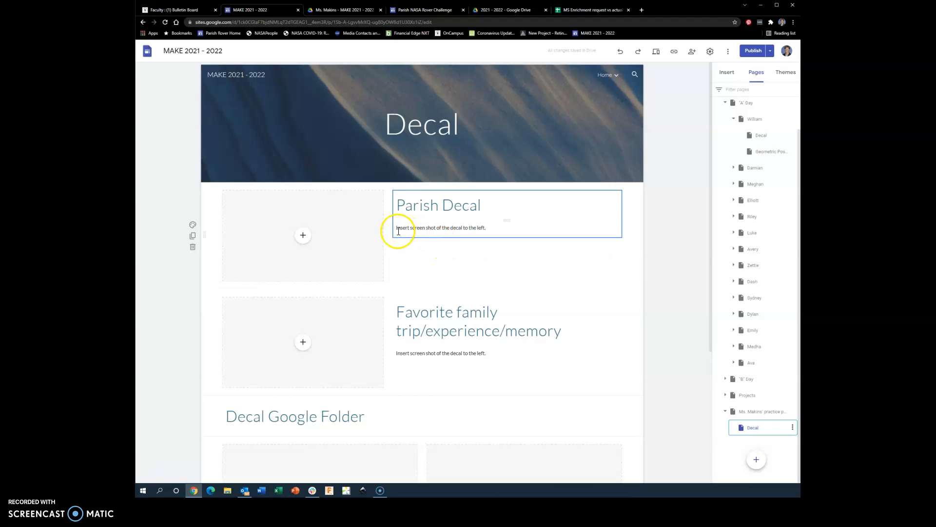
left_click(496, 226)
left_click(191, 10)
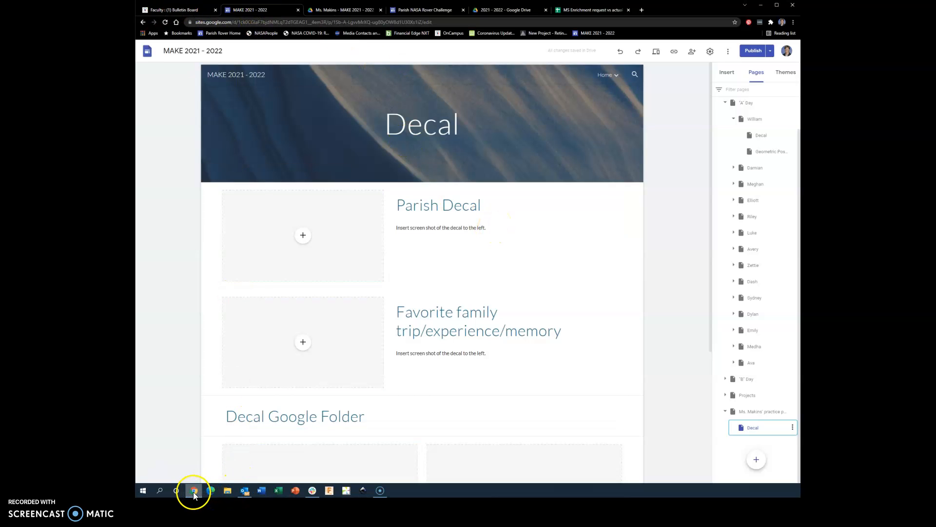
Open the Parish Decal file from File Explorer's recent files, and enlarge and reposition its window to show the whole decal.
left_click(227, 493)
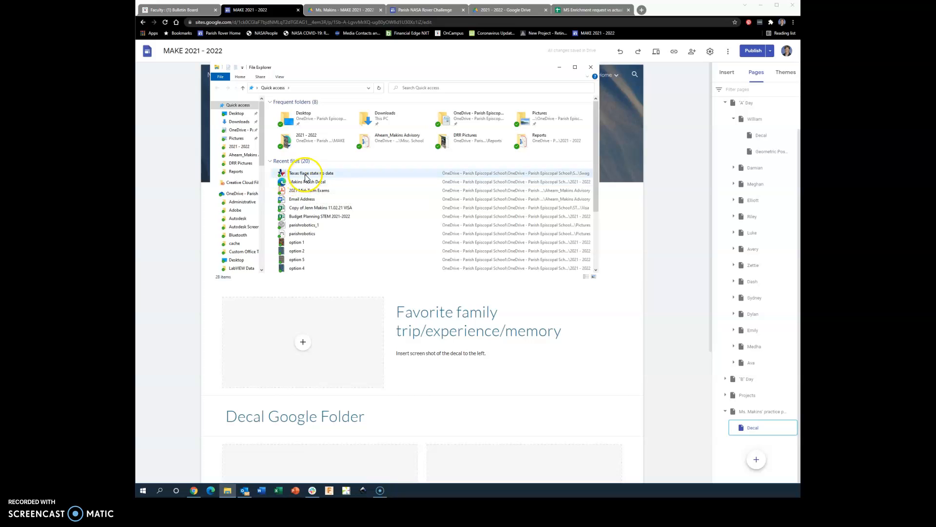
left_click(306, 183)
double_click(305, 183)
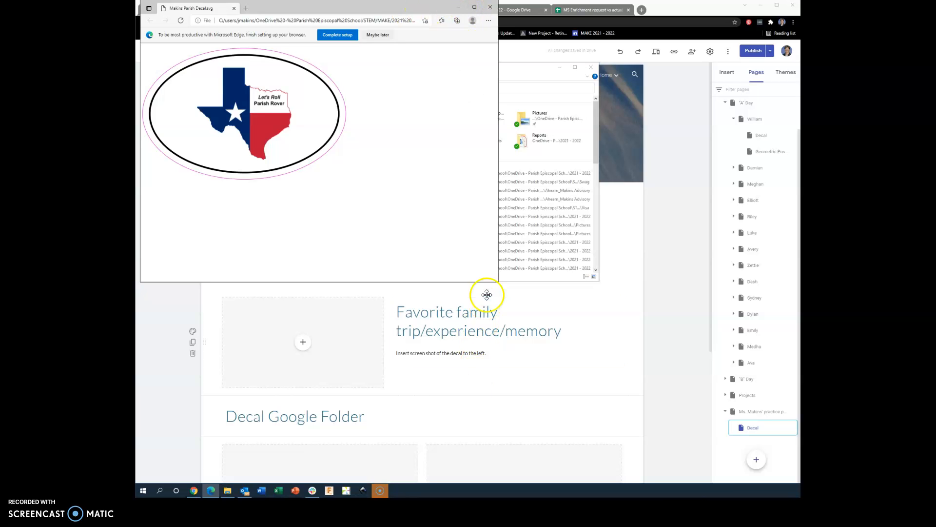
left_click_drag(489, 281, 607, 359)
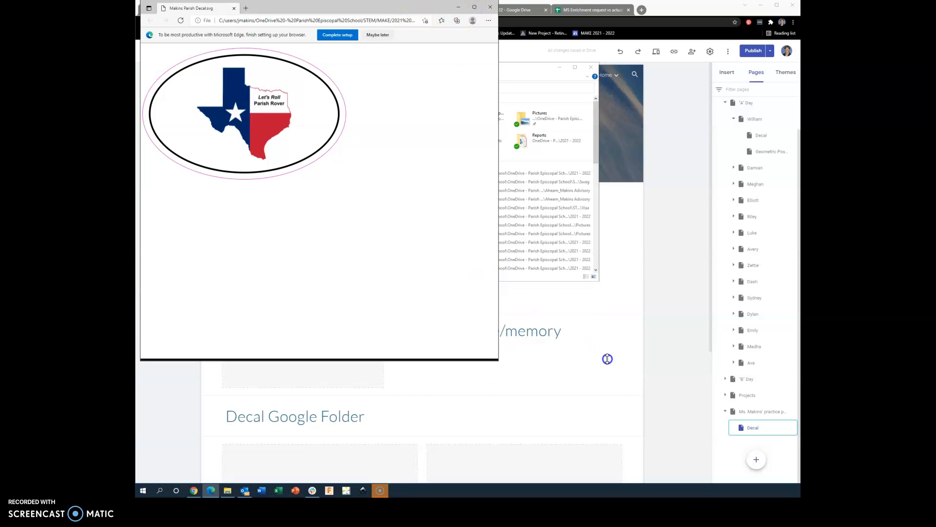
left_click_drag(370, 6, 483, 71)
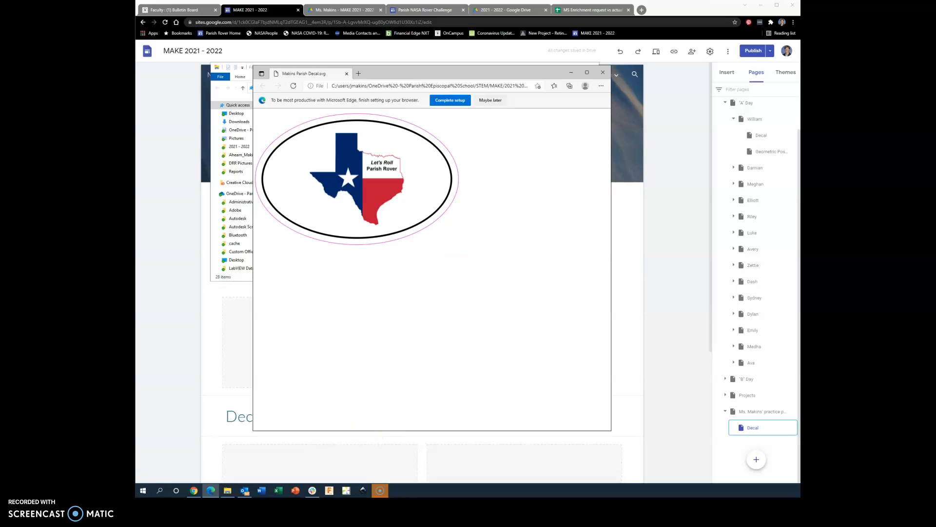
Switch to Paint 3D, start a new drawing, and paste the screenshot of the decal into it.
left_click(144, 492)
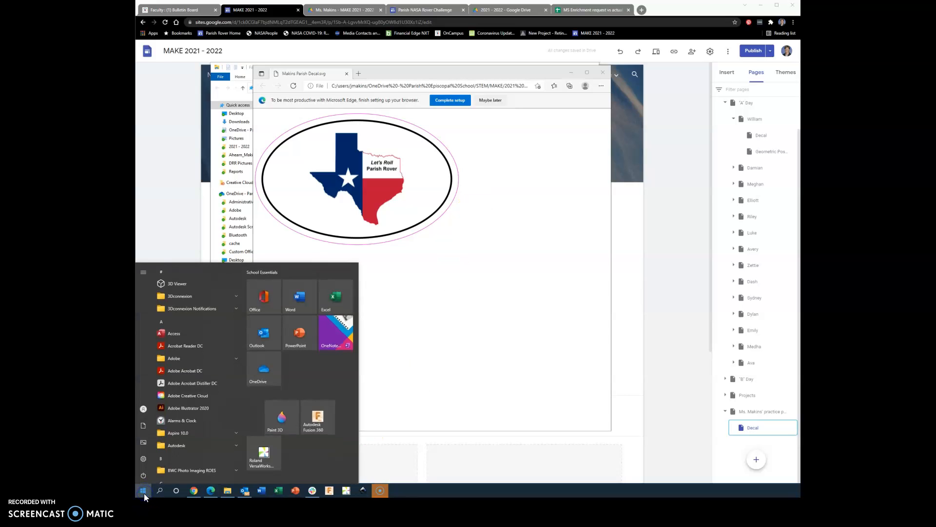
left_click(279, 417)
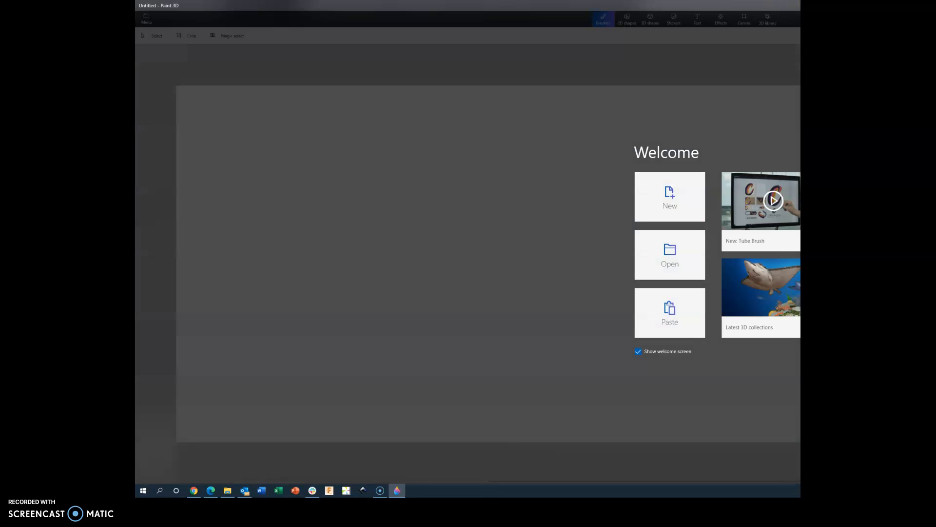
mouse_move(799, 7)
left_mouse_down()
mouse_move(569, 46)
mouse_move(140, 80)
left_mouse_up()
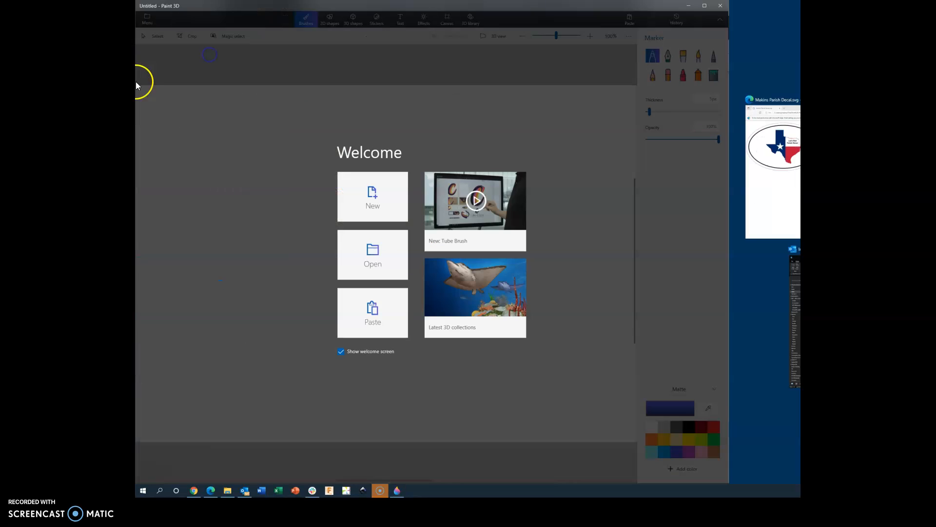
left_click(373, 197)
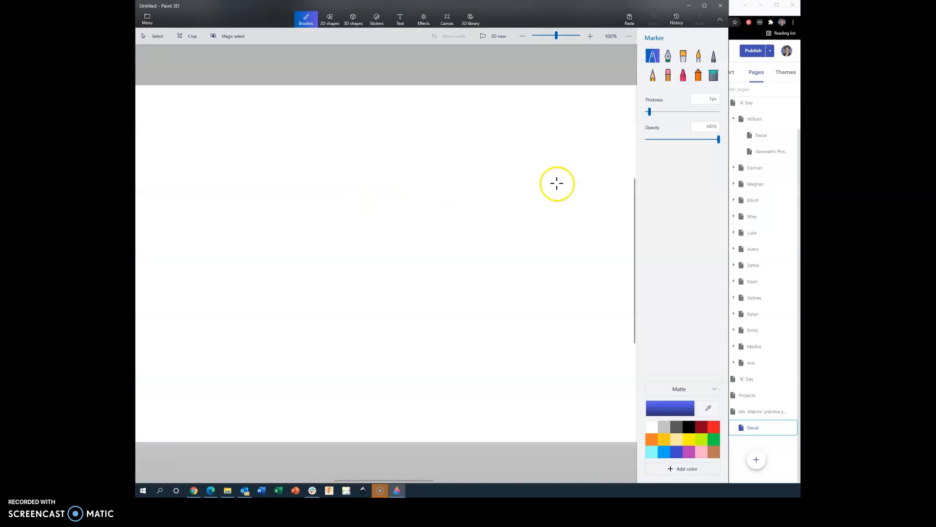
left_click_drag(730, 147, 802, 162)
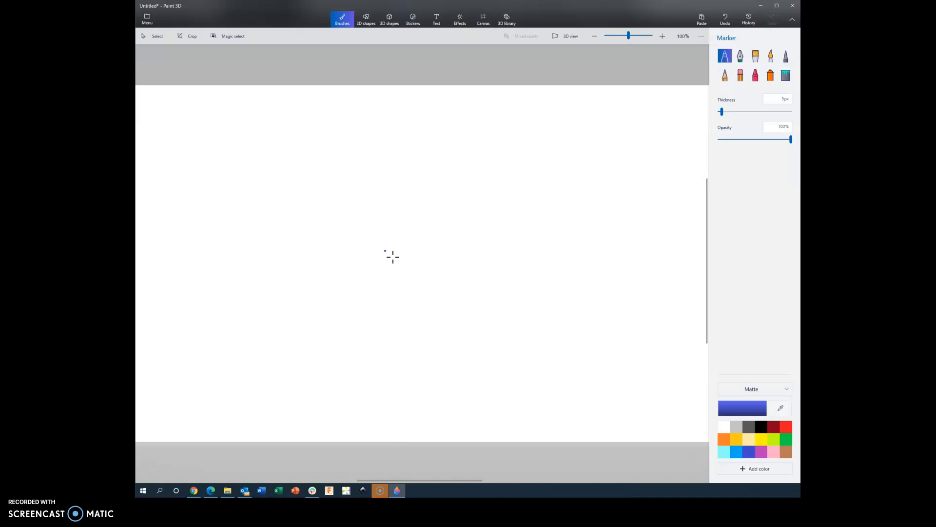
key("ctrl+v")
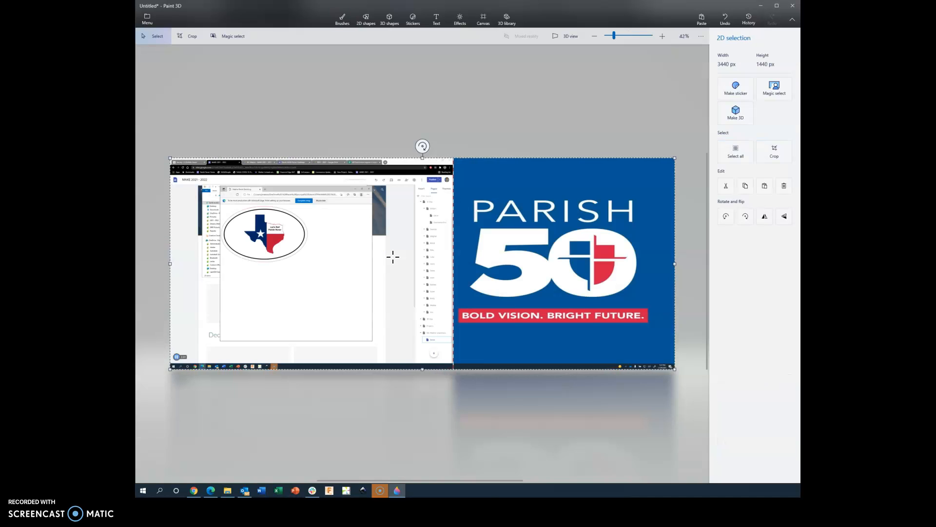
Crop the pasted screenshot to about 643 × 427 px around the oval Texas decal.
left_click(776, 152)
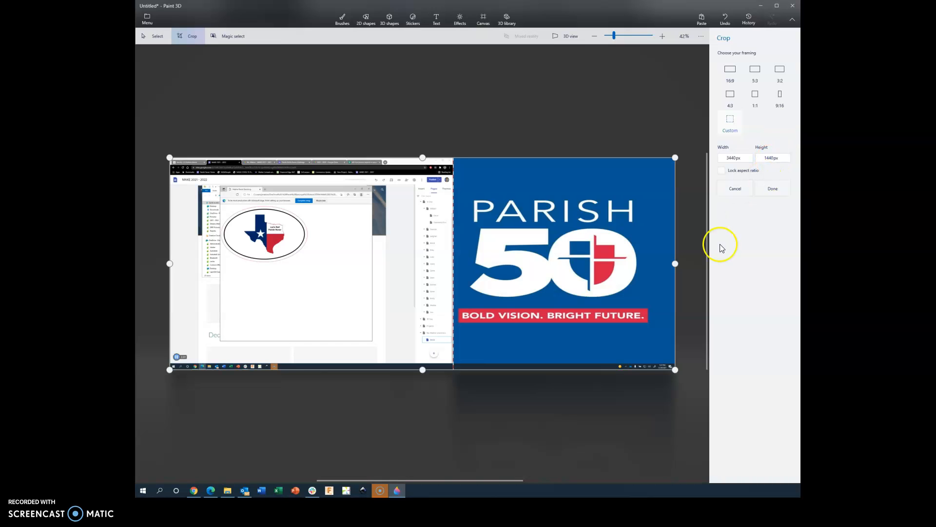
left_click_drag(680, 264, 360, 270)
left_click_drag(332, 268, 318, 268)
left_click_drag(244, 369, 254, 267)
left_click_drag(167, 213, 221, 226)
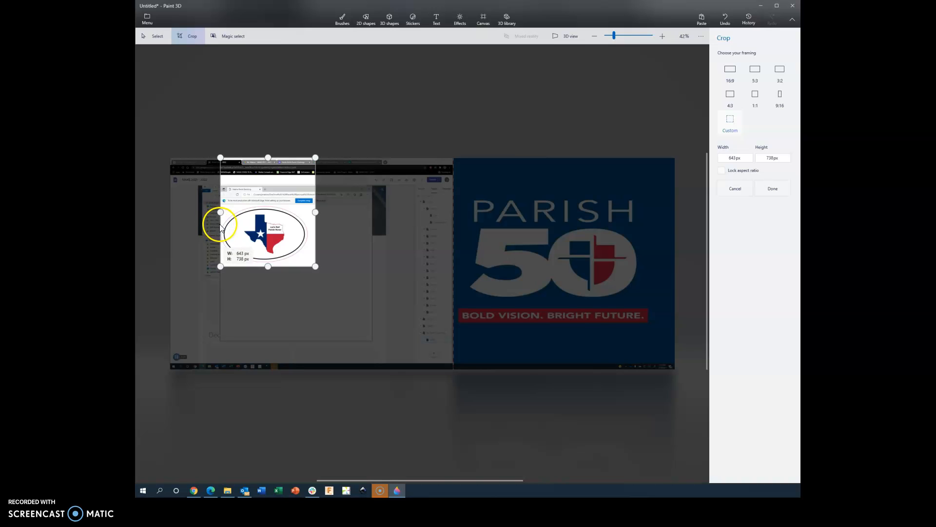
left_click_drag(268, 158, 273, 203)
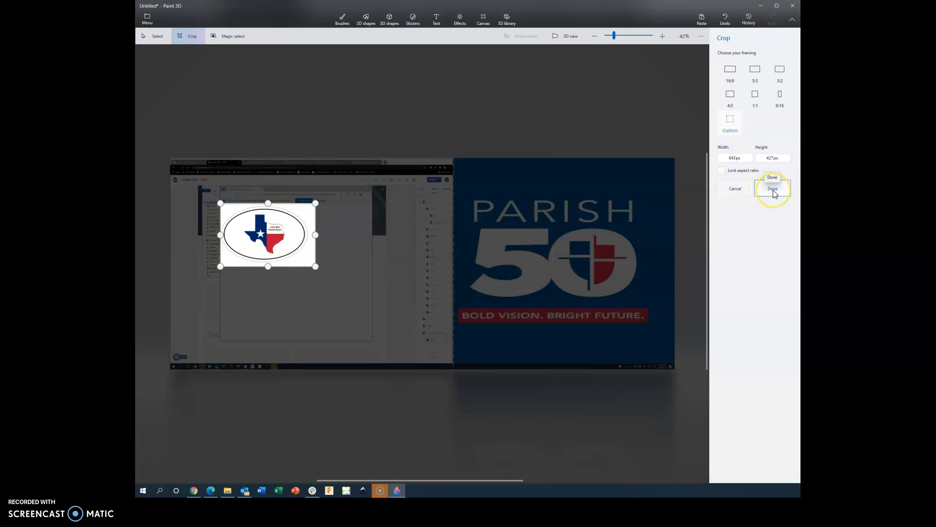
left_click(774, 190)
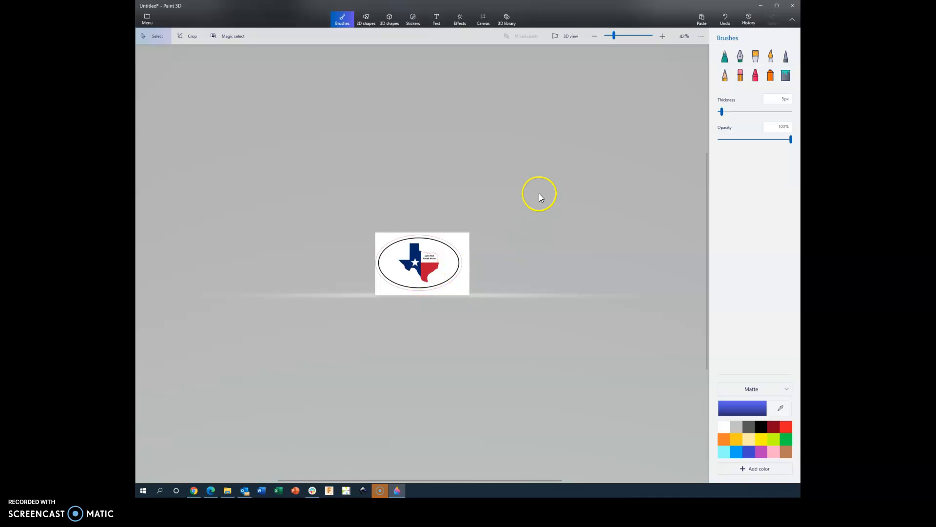
Save the cropped decal as a PNG image named "screenshot Parish Decal" in the STEM > MAKE > 2021 - 2022 folder on OneDrive.
left_click(148, 20)
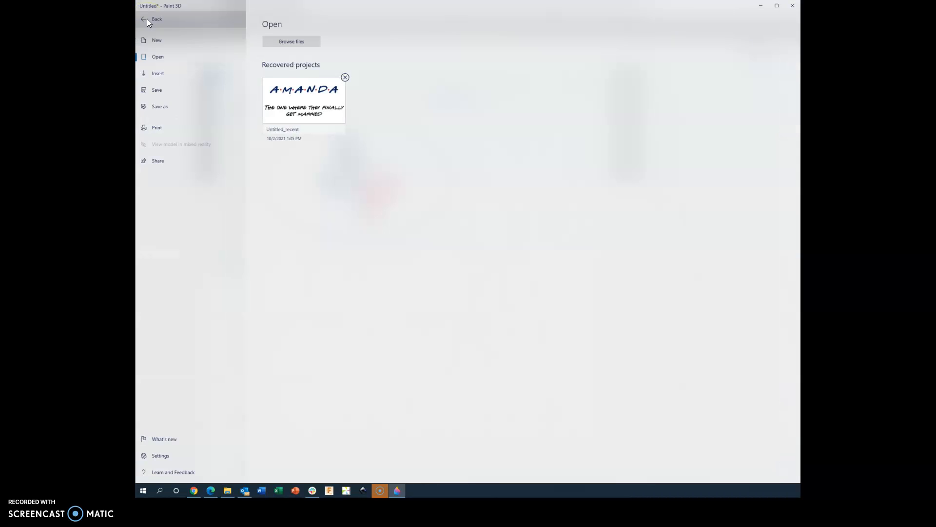
left_click(165, 107)
left_click(280, 59)
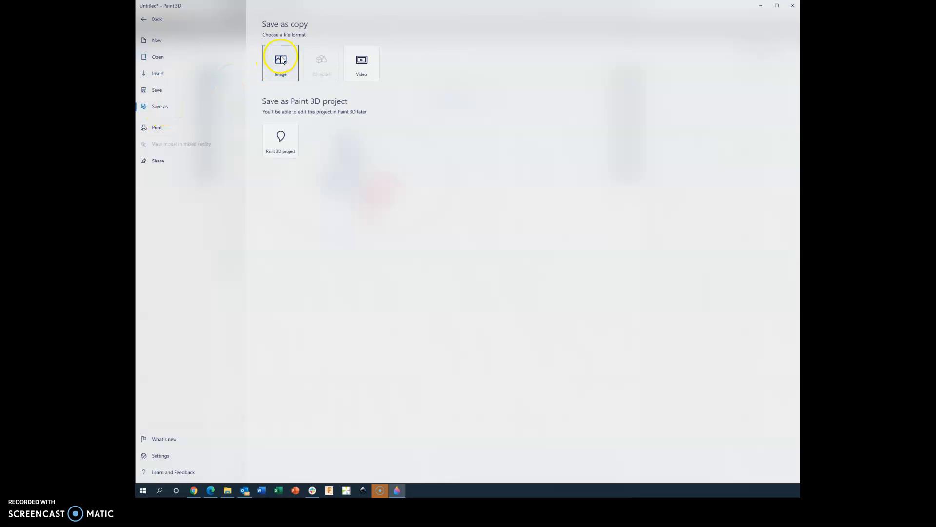
double_click(214, 64)
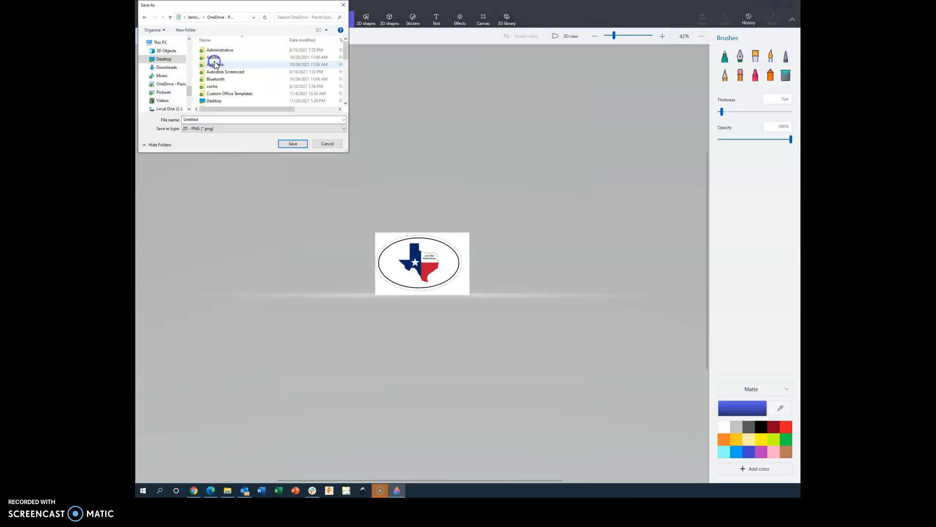
scroll(217, 93, "down", 6)
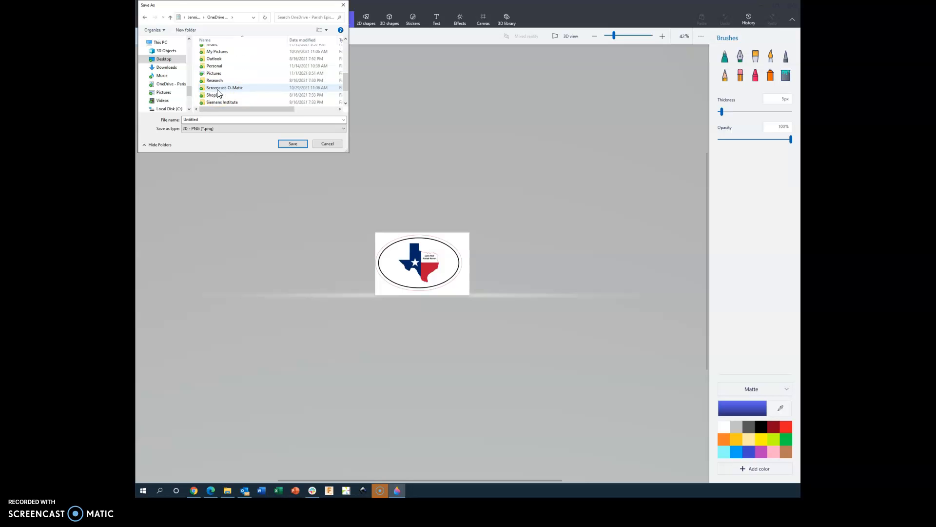
double_click(215, 87)
scroll(219, 86, "down", 3)
scroll(217, 85, "down", 2)
double_click(215, 73)
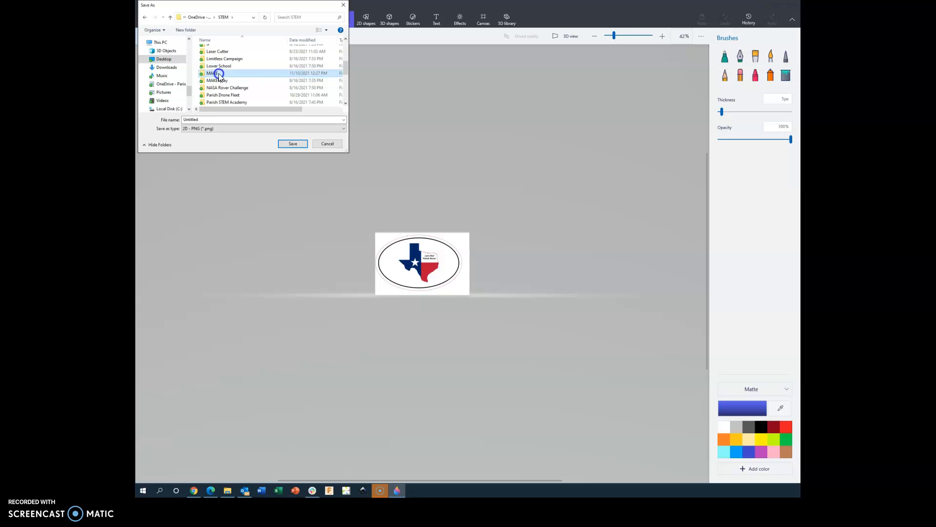
double_click(220, 81)
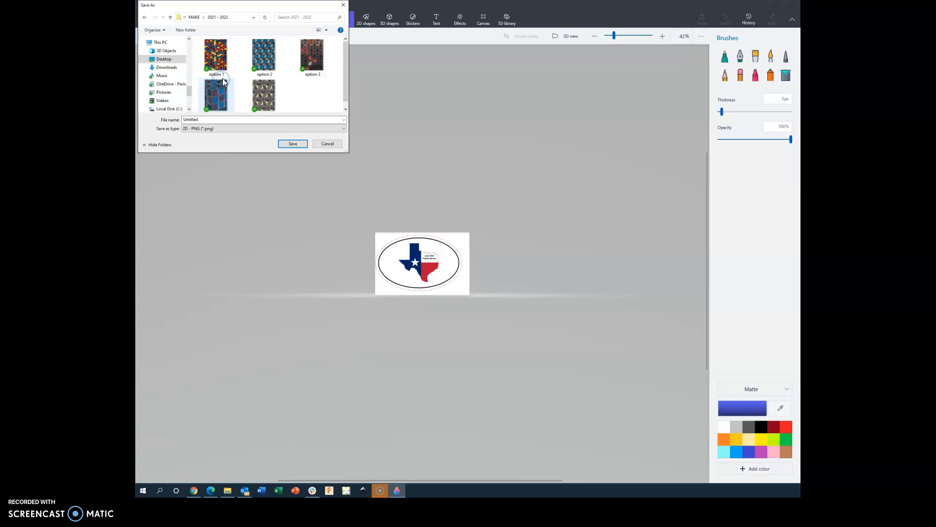
left_click(162, 124)
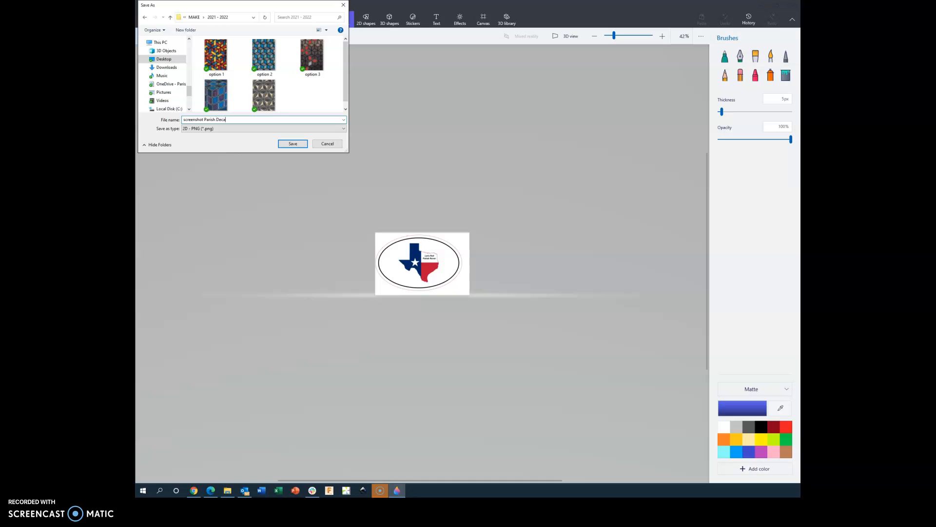
left_click(283, 144)
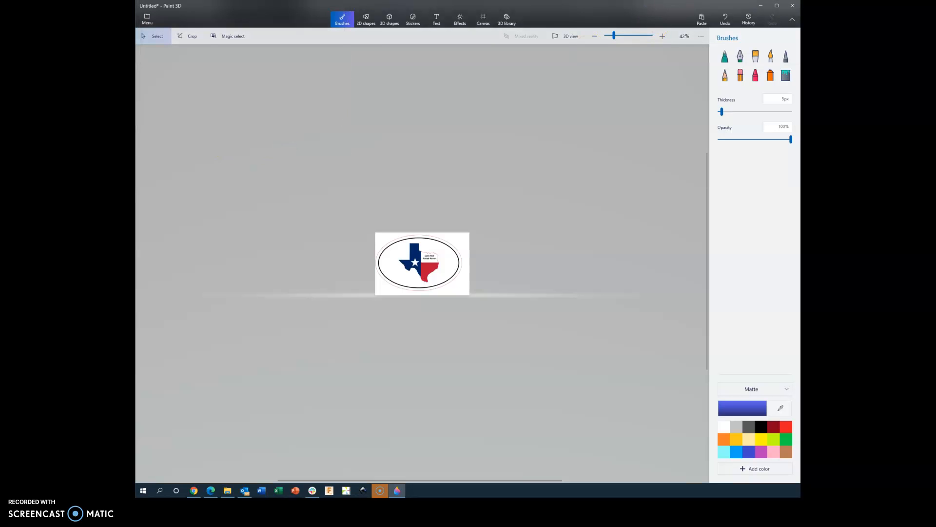
Minimize Paint 3D and close the decal preview and File Explorer windows to return to the website's Decal page.
left_click(761, 8)
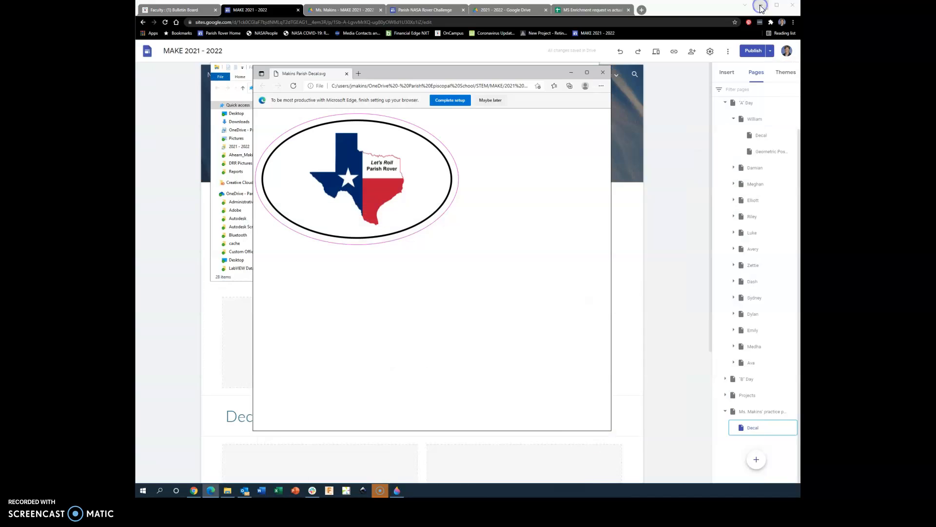
left_click(604, 73)
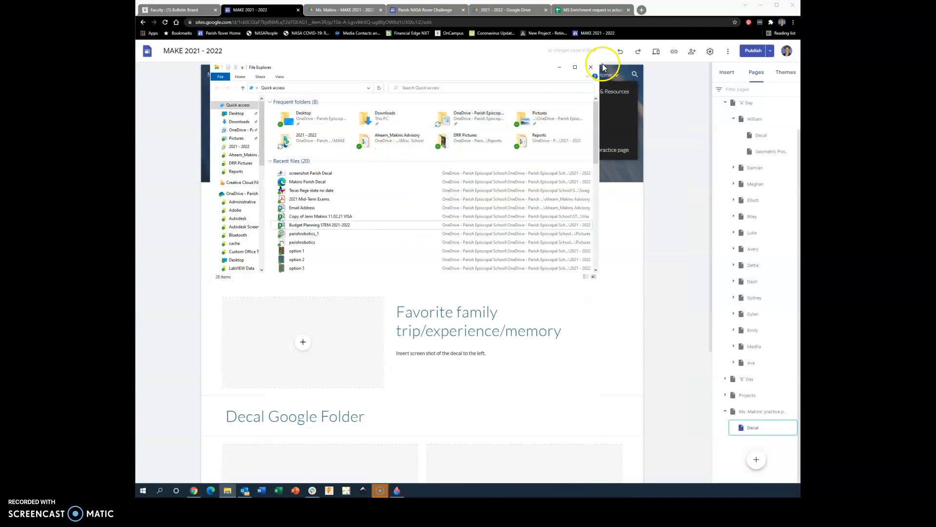
left_click(593, 69)
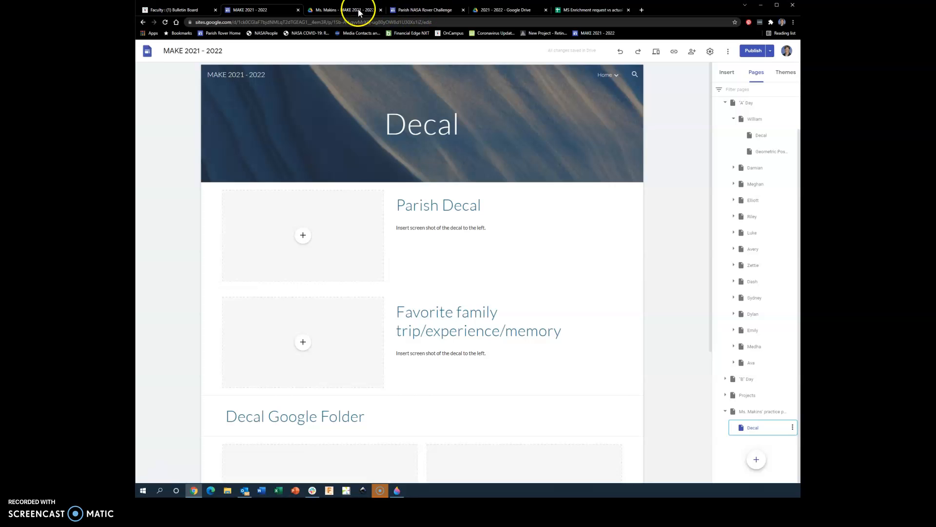
Switch to Google Drive and open the teacher's folder under "A" Day Student Folders in the MAKE 2021 - 2022 shared drive.
left_click(507, 11)
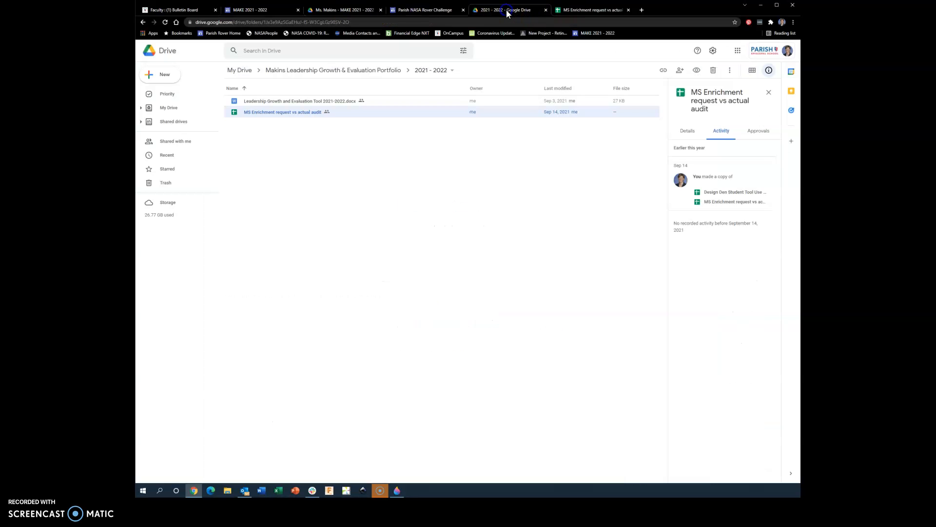
left_click(241, 71)
left_click(173, 122)
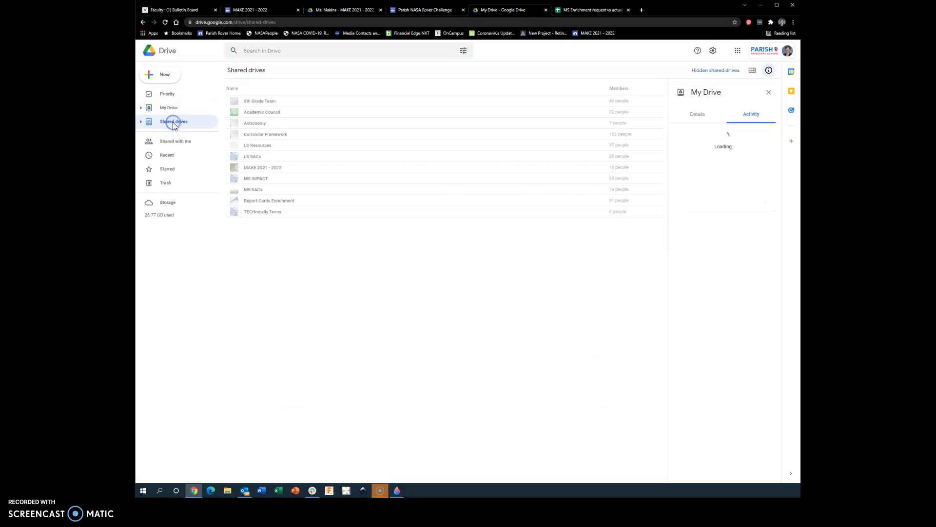
double_click(262, 168)
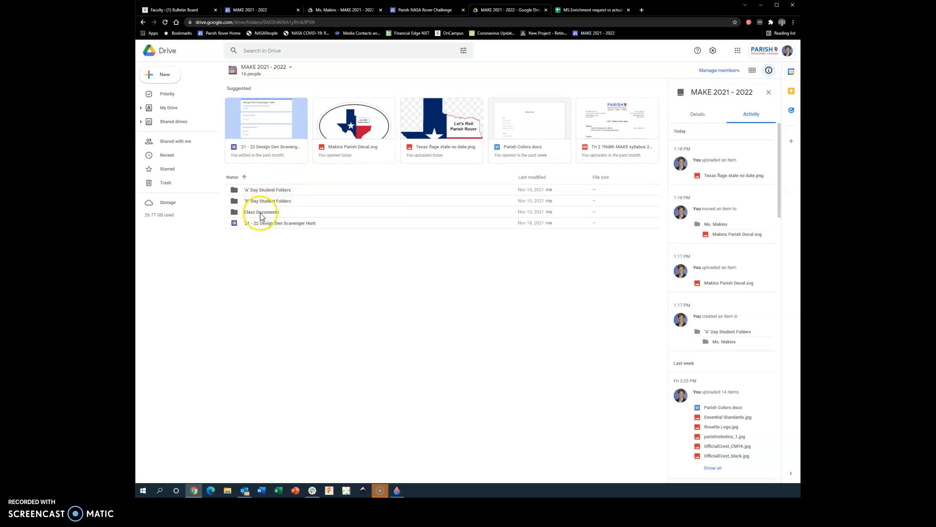
double_click(262, 191)
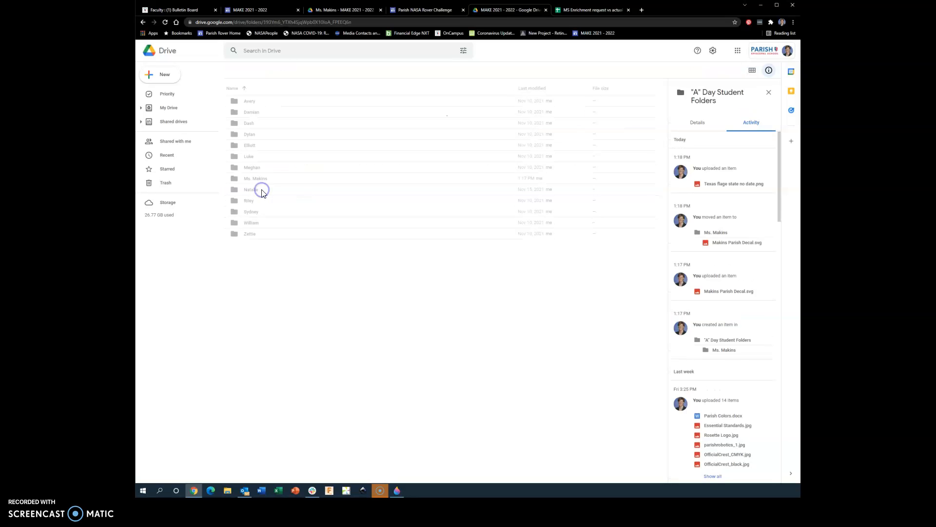
double_click(256, 178)
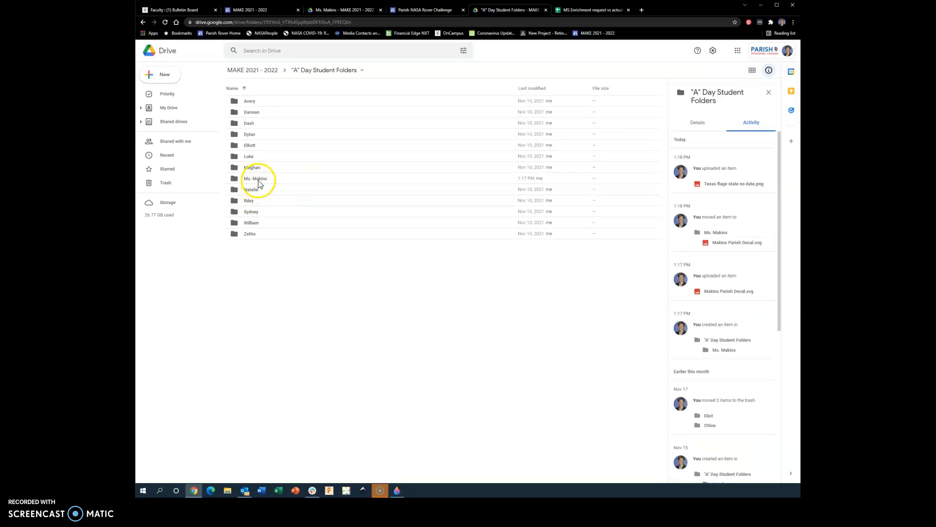
Upload "screenshot Parish Decal" from the STEM > MAKE > 2021 - 2022 folder on OneDrive into the teacher's Drive folder.
left_click(166, 75)
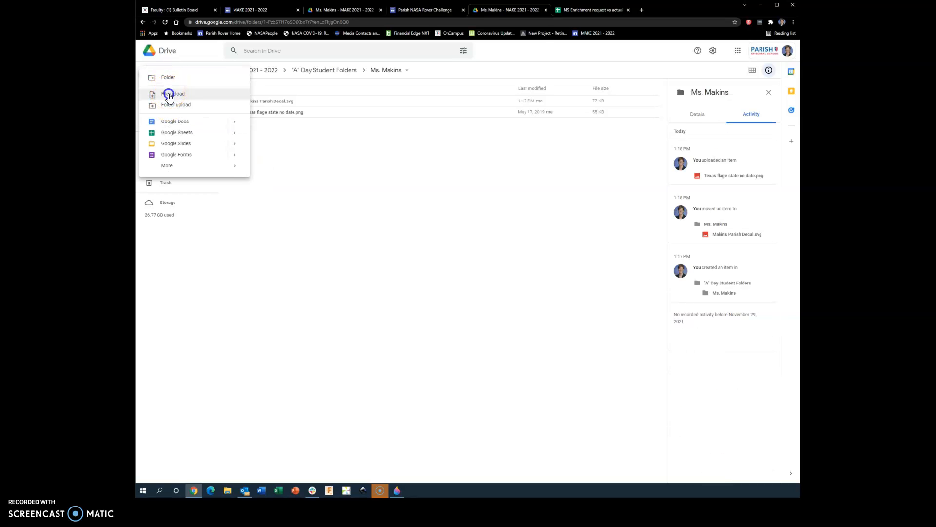
left_click(168, 95)
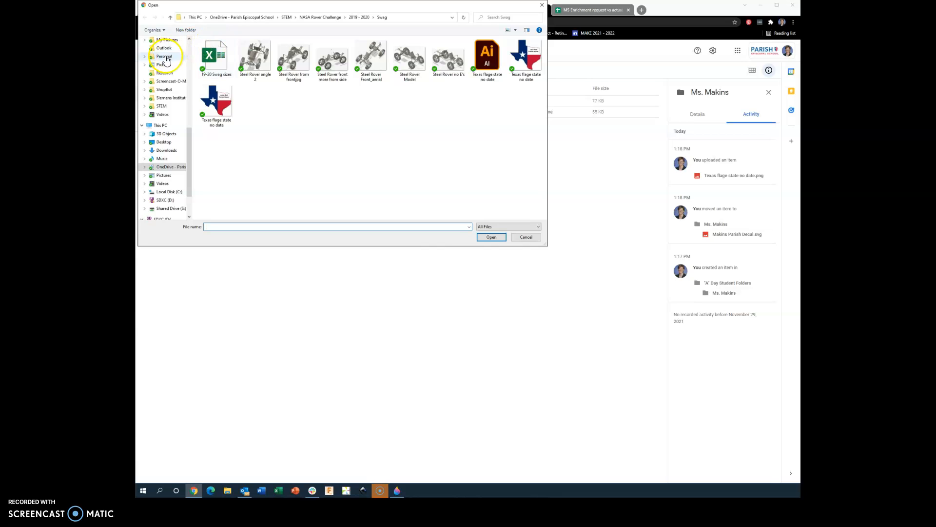
left_click(168, 107)
scroll(219, 129, "down", 2)
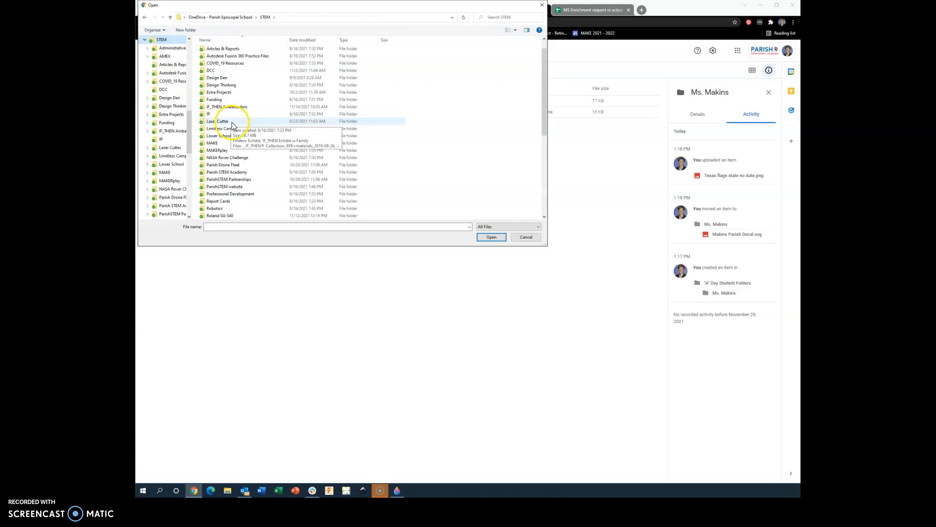
double_click(214, 121)
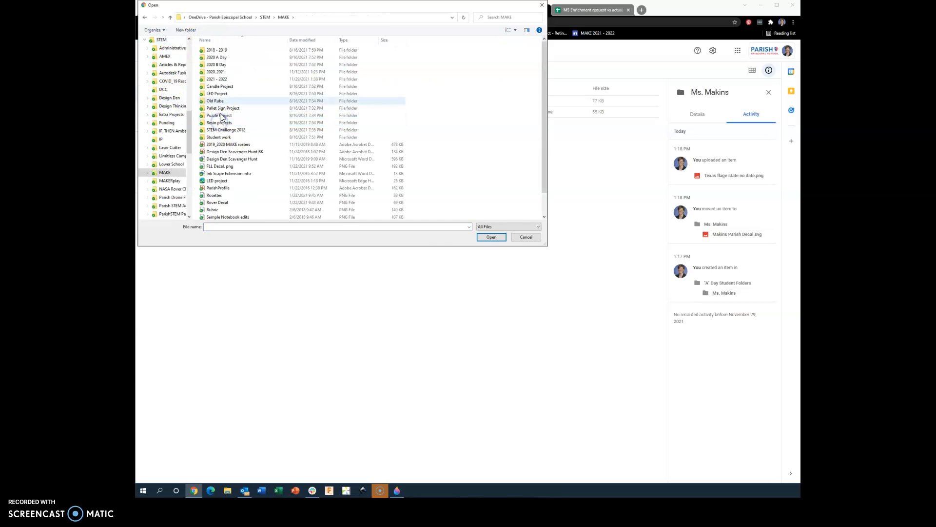
double_click(219, 78)
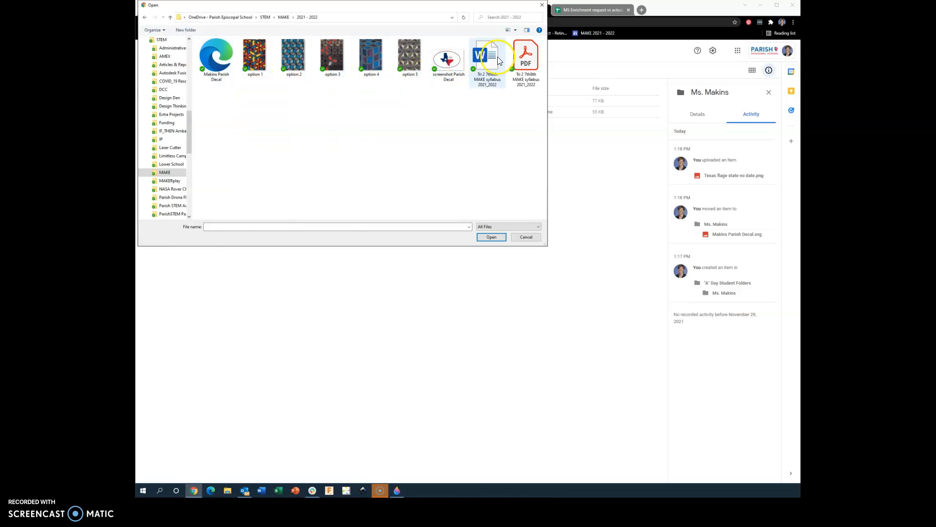
left_click(448, 57)
left_click(491, 237)
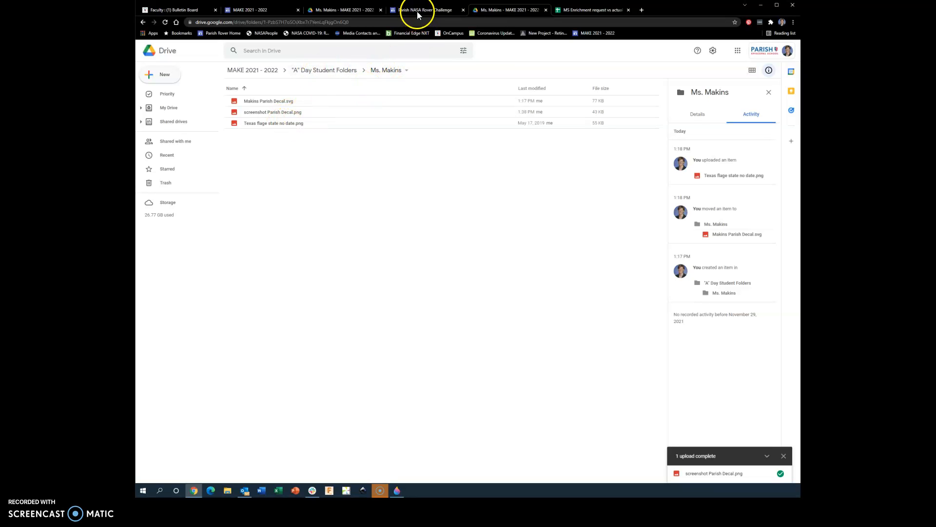
Return to the MAKE 2021 - 2022 site editor and show the insert options of the empty placeholder beside the Parish Decal heading.
left_click(267, 11)
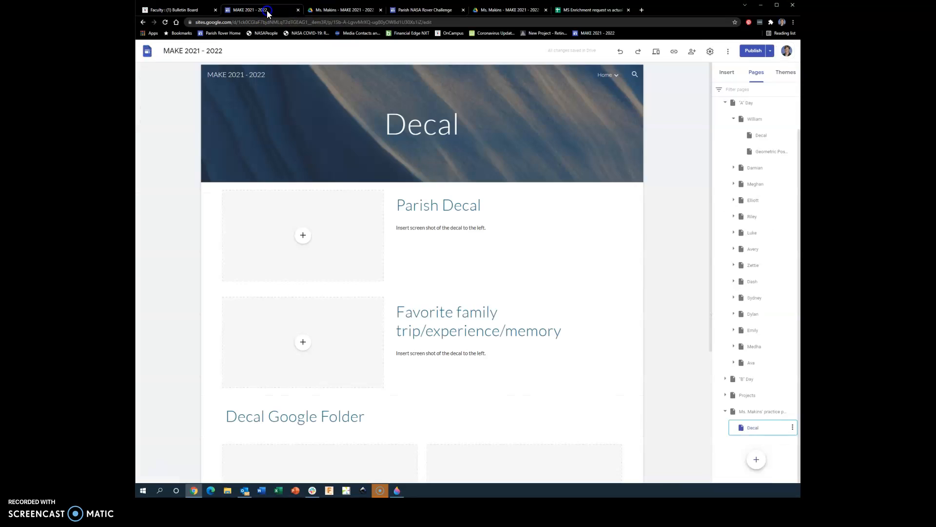
left_click(284, 218)
left_click(303, 237)
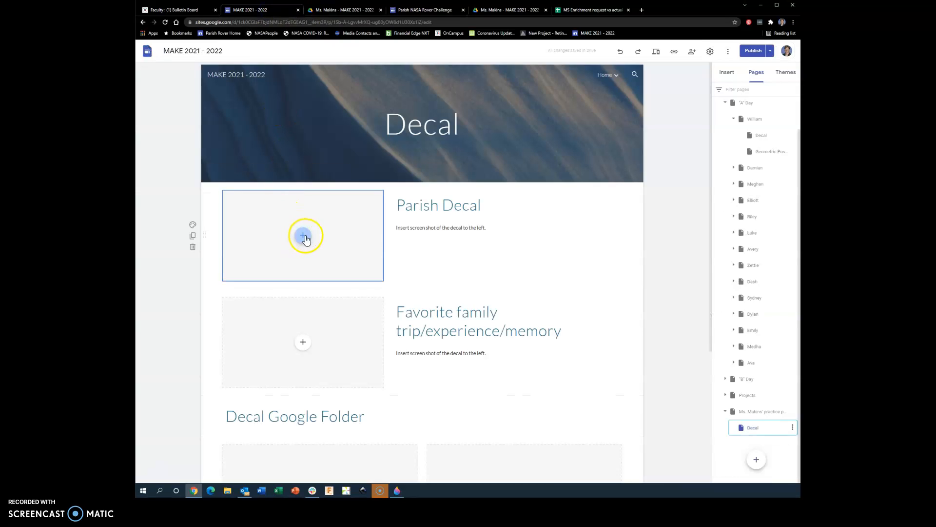
left_click(302, 237)
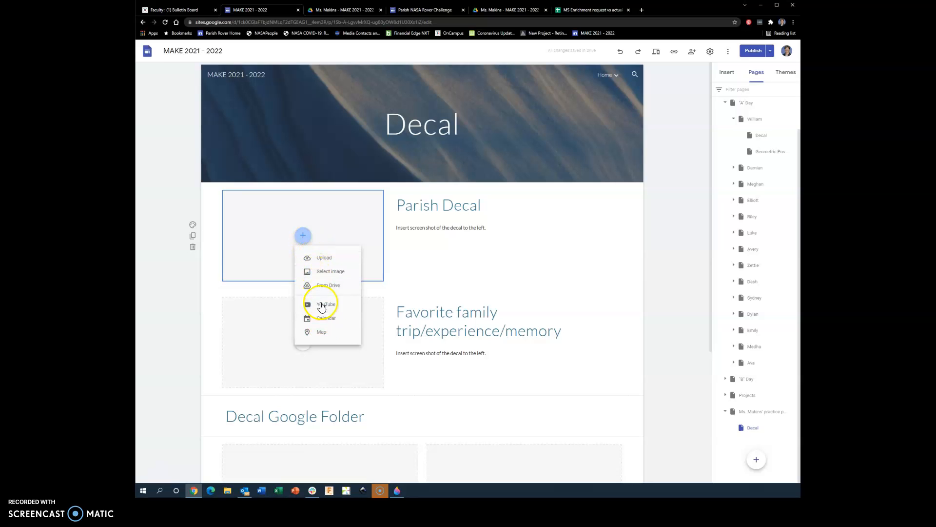
left_click(320, 258)
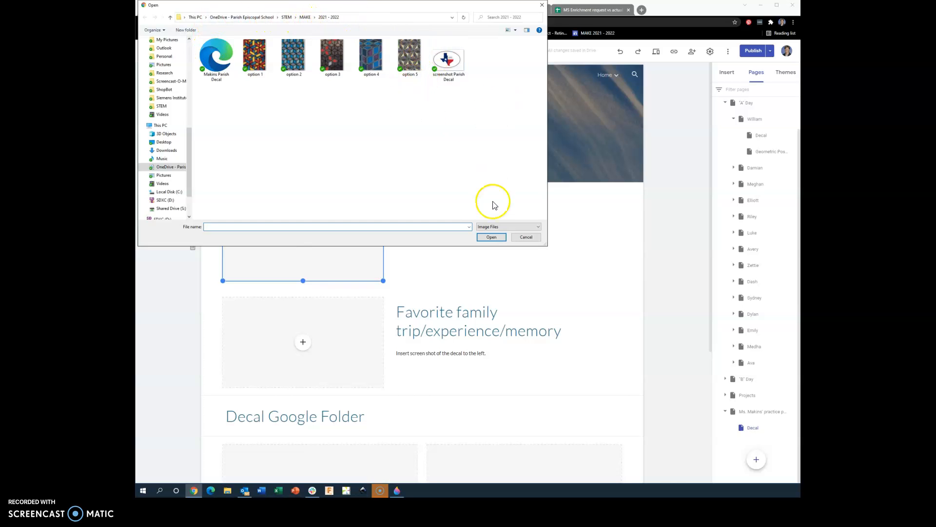
left_click(526, 237)
left_click(303, 235)
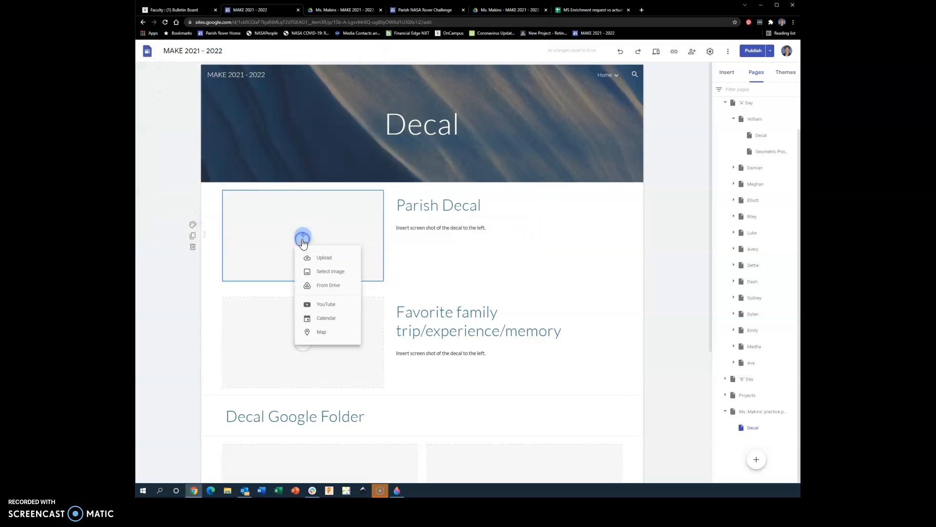
left_click(323, 273)
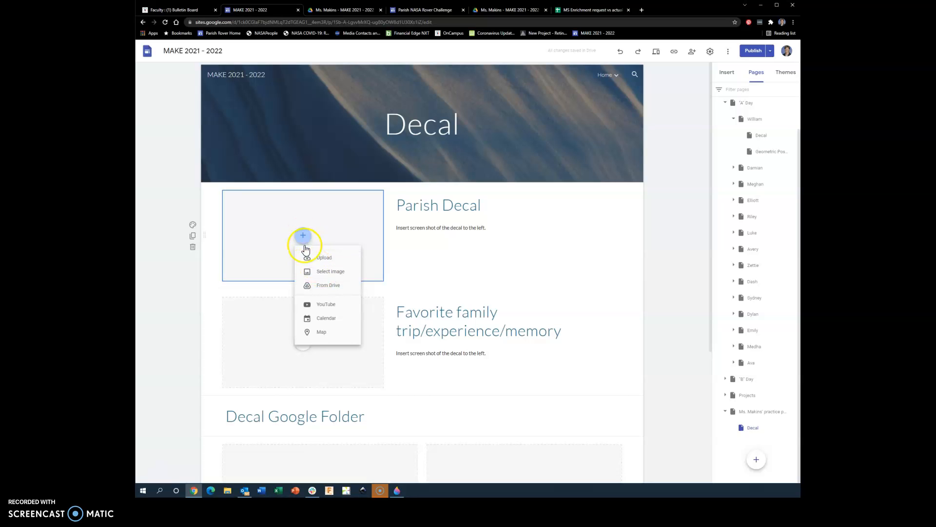
Insert "screenshot Parish Decal" into the Parish Decal placeholder from the teacher's folder under "A" Day Student Folders in the MAKE 2021 - 2022 shared drive.
left_click(323, 286)
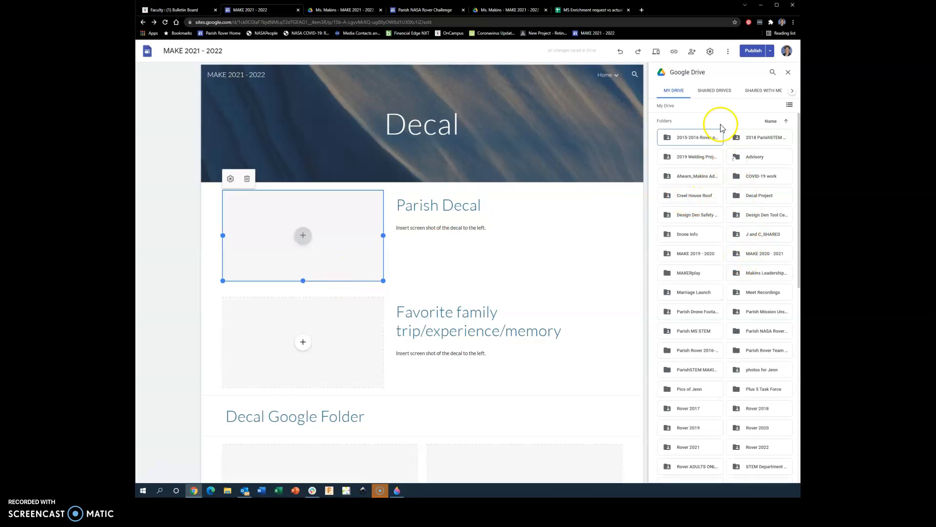
left_click(717, 95)
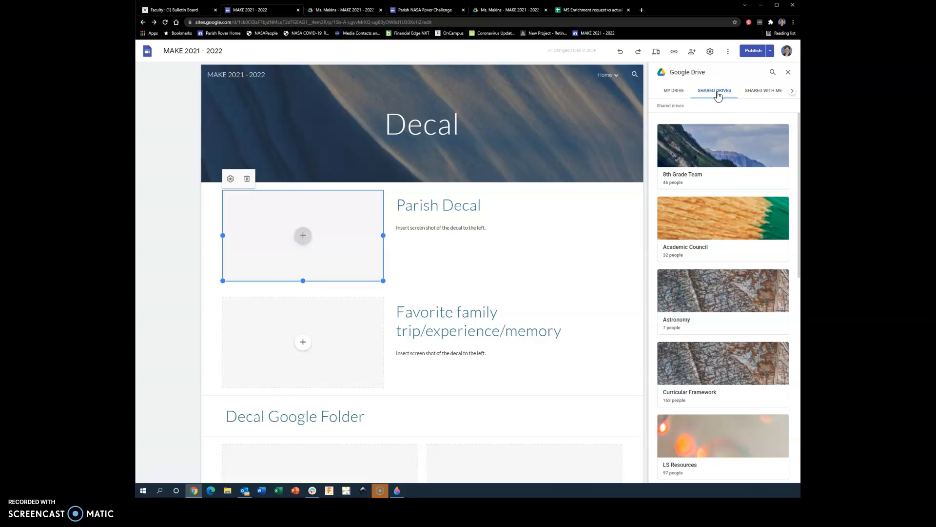
scroll(715, 295, "down", 4)
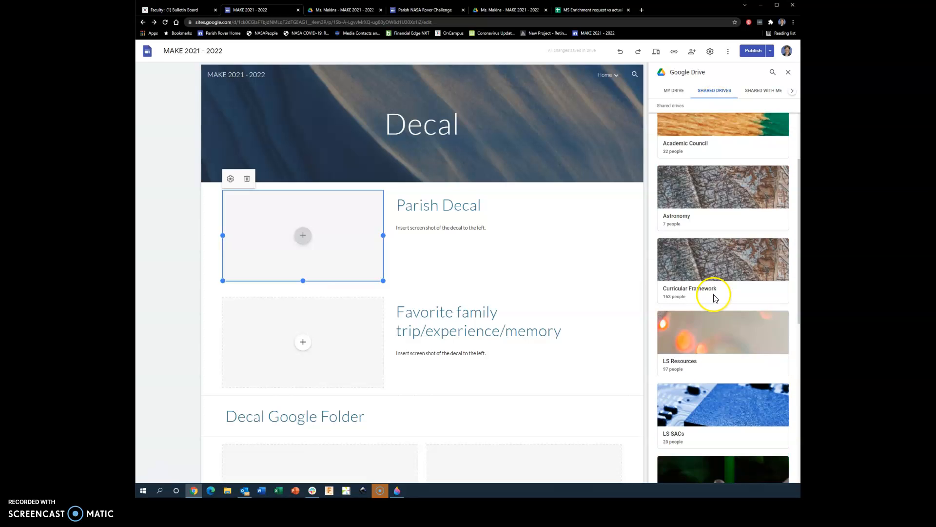
scroll(713, 299, "down", 2)
left_click(697, 335)
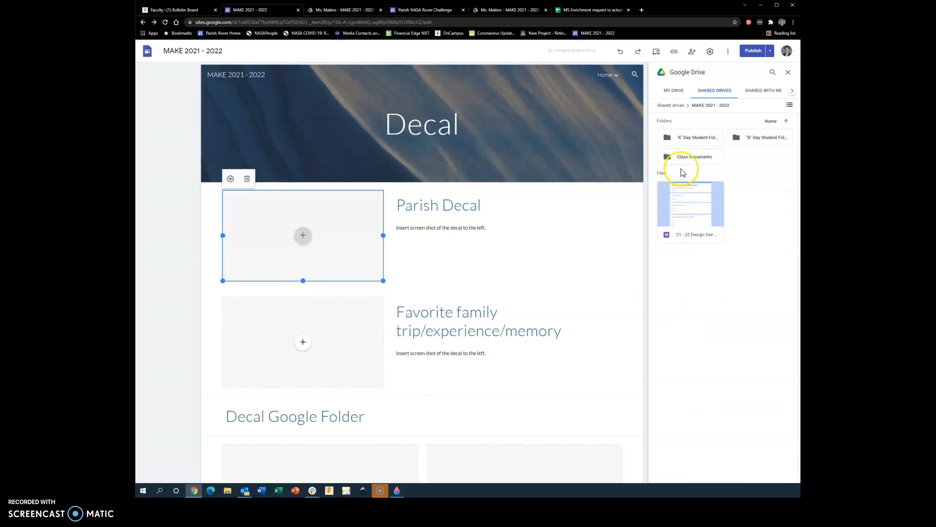
double_click(702, 142)
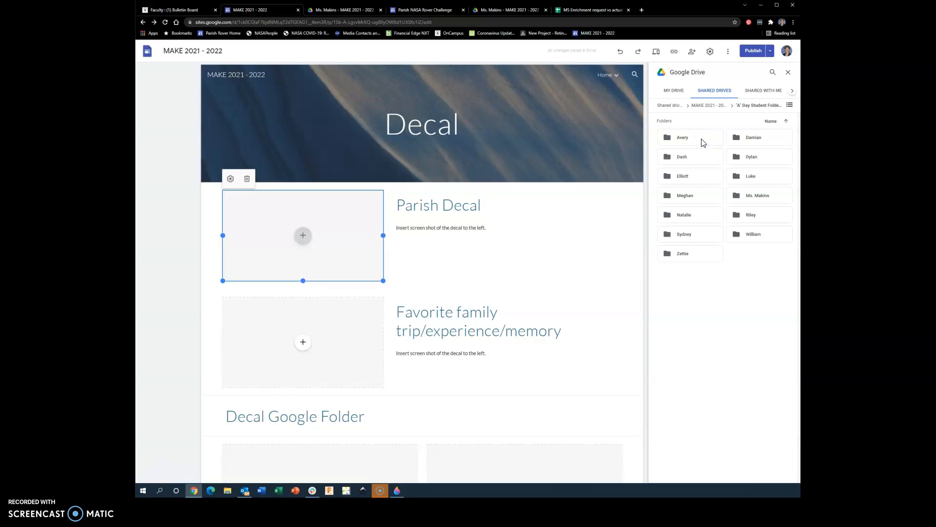
double_click(758, 196)
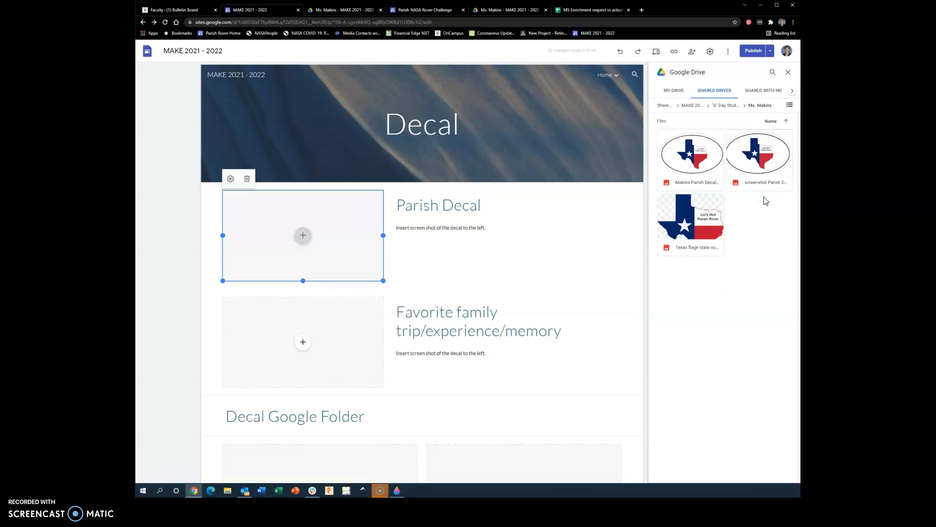
left_click(760, 161)
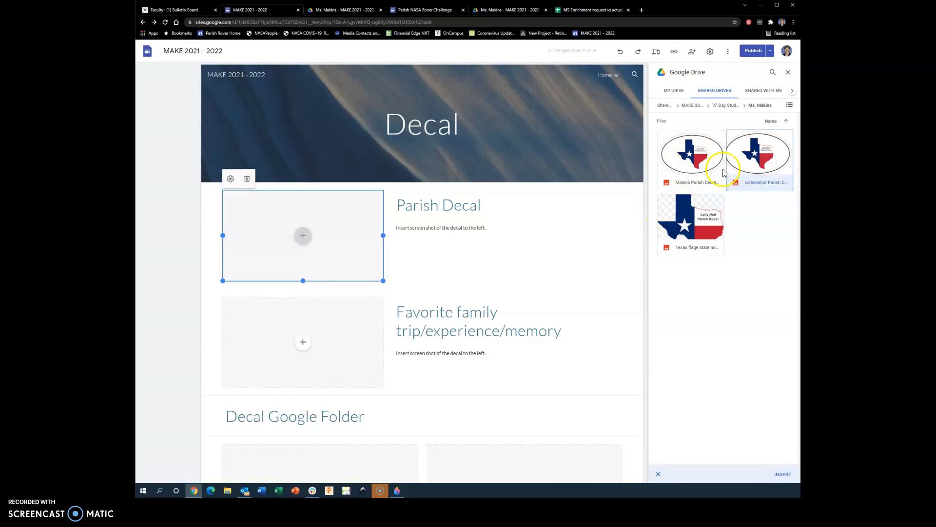
double_click(763, 160)
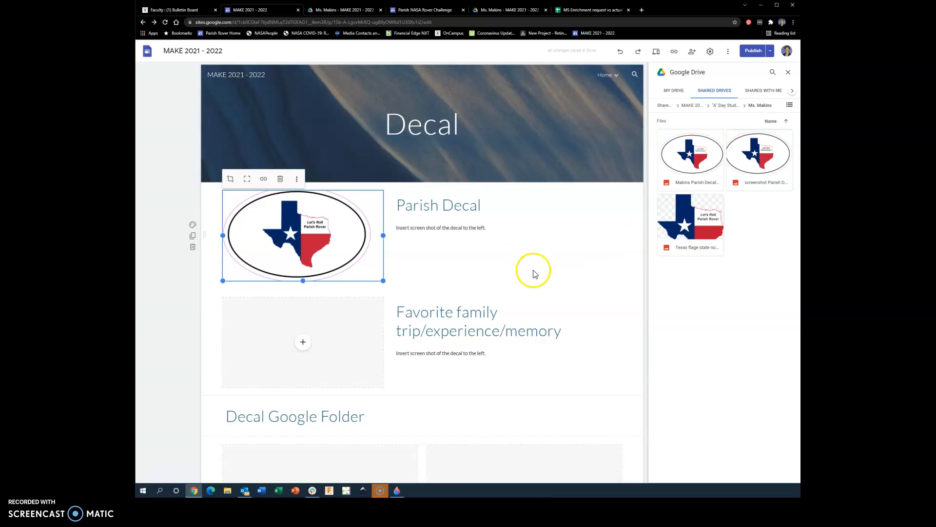
scroll(534, 273, "down", 3)
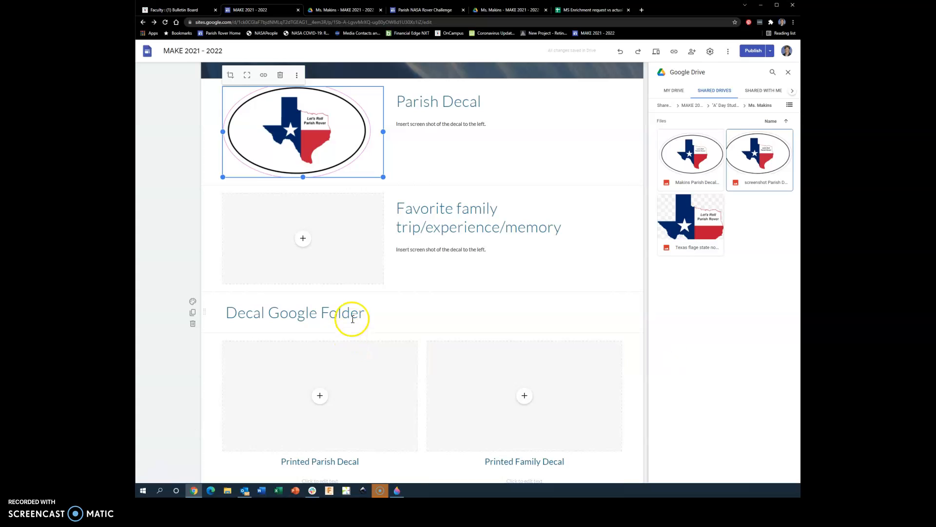
left_click(788, 72)
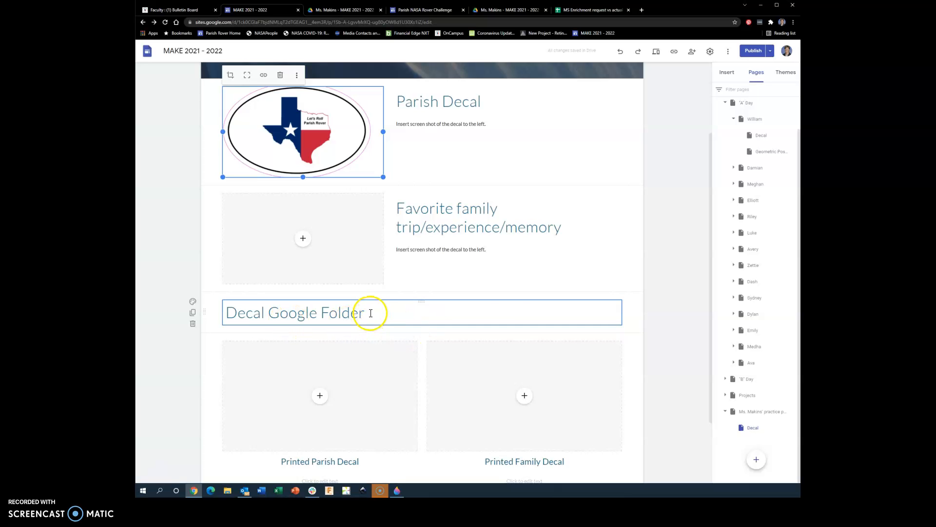
Embed the teacher's whole Drive folder from "A" Day Student Folders in the MAKE 2021 - 2022 shared drive on the Decal page.
left_click(727, 73)
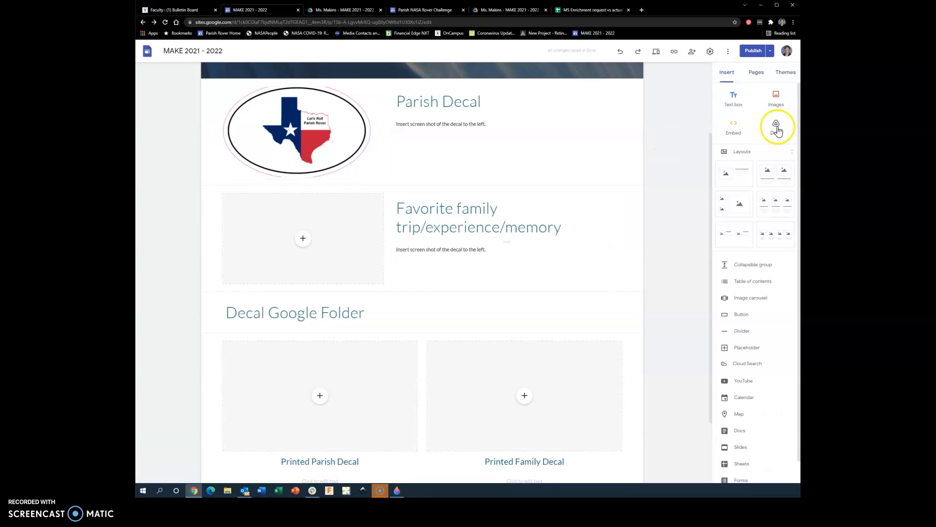
left_click(776, 127)
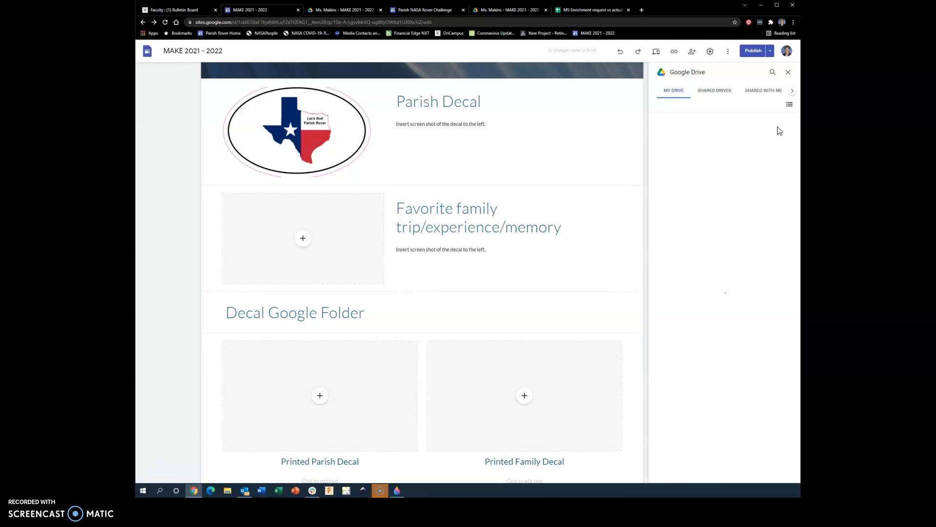
double_click(716, 93)
scroll(730, 294, "down", 5)
left_click(693, 344)
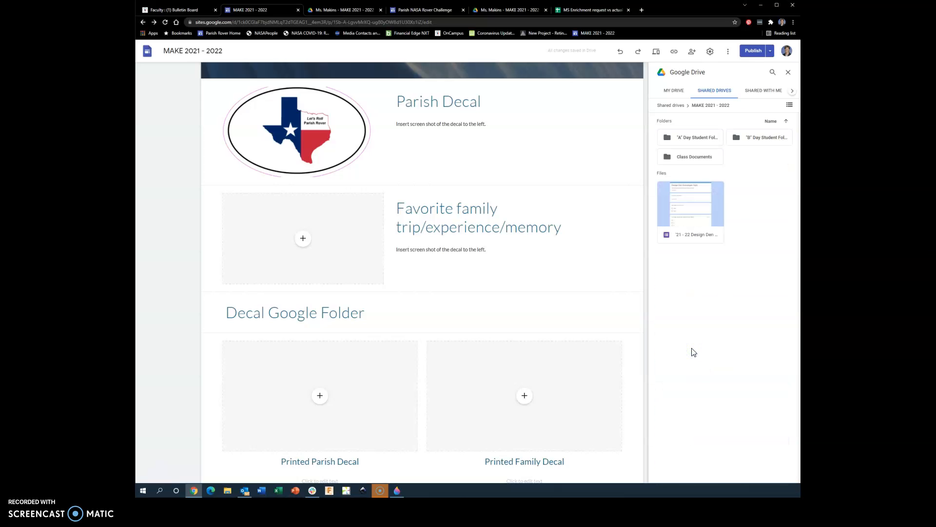
left_click(699, 138)
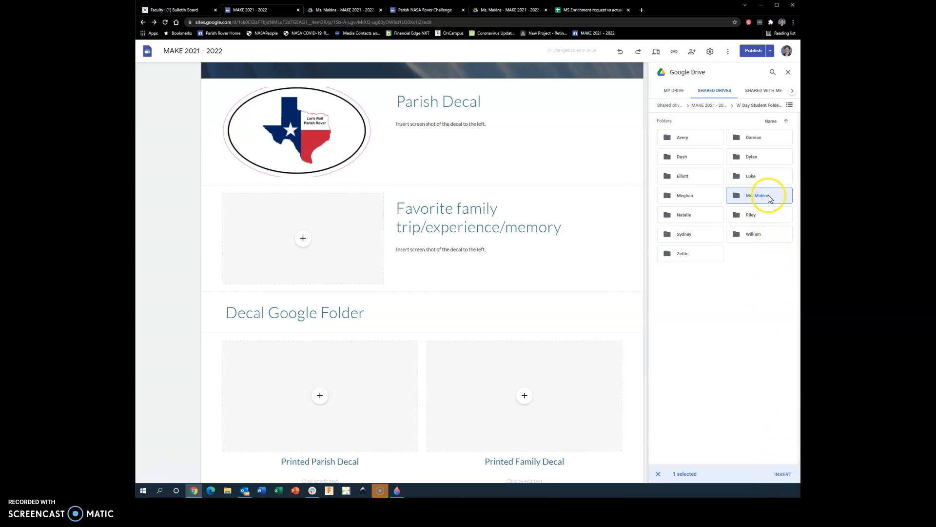
left_click(783, 475)
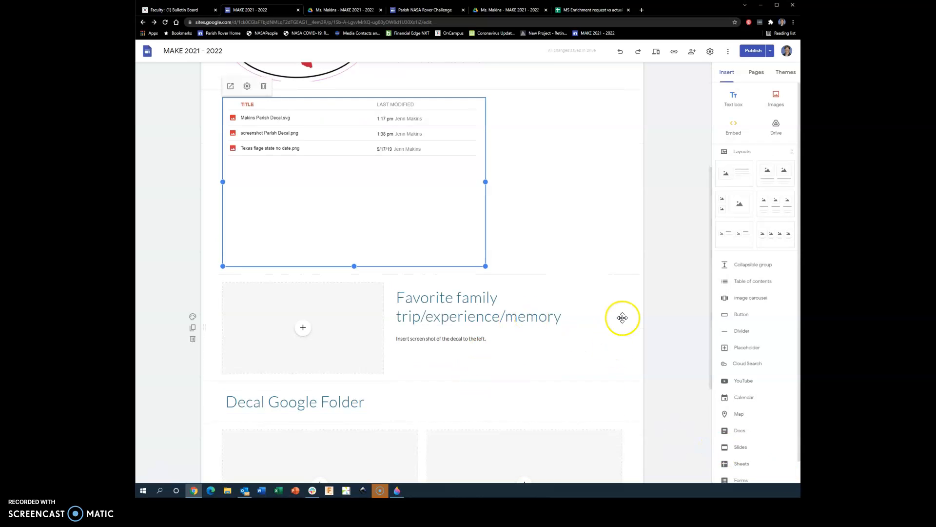
Move the embedded Drive folder section directly below the Decal Google Folder heading.
scroll(566, 282, "up", 2)
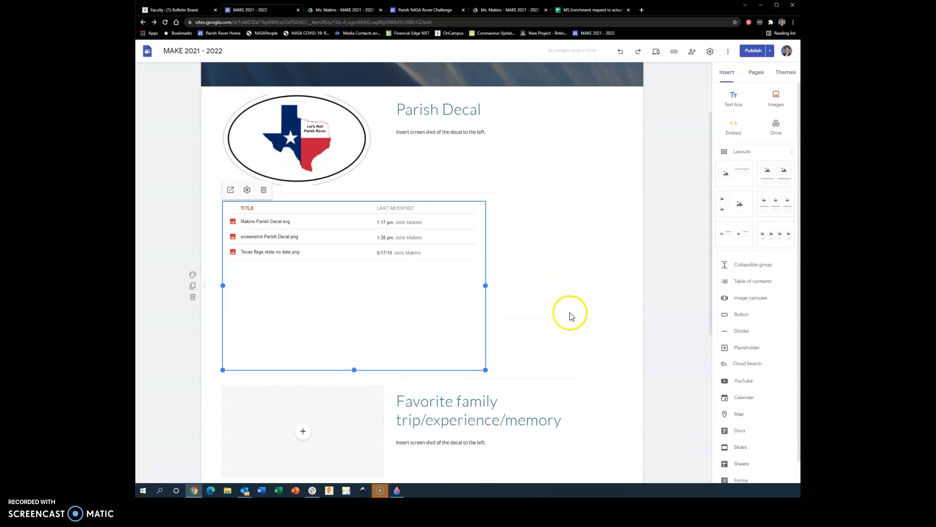
scroll(569, 313, "up", 2)
left_click(587, 340)
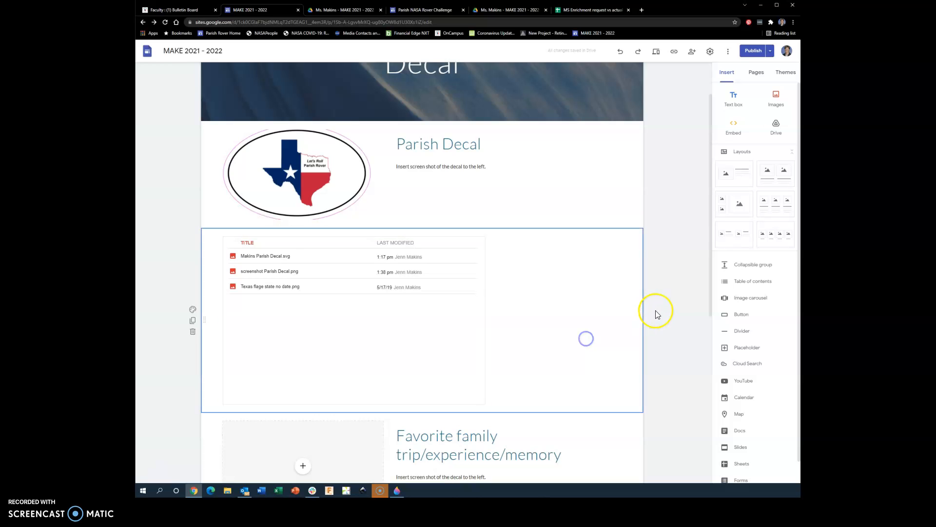
left_click(671, 308)
scroll(594, 364, "down", 4)
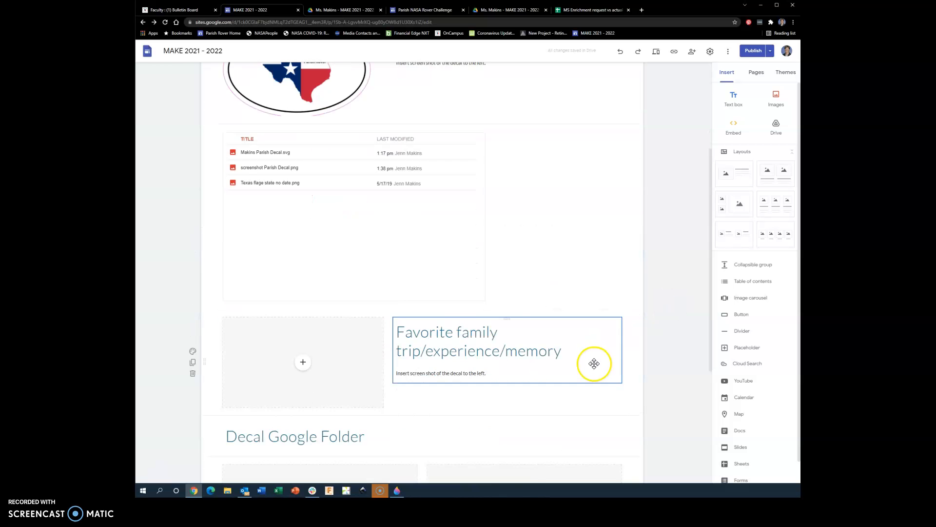
scroll(293, 390, "down", 1)
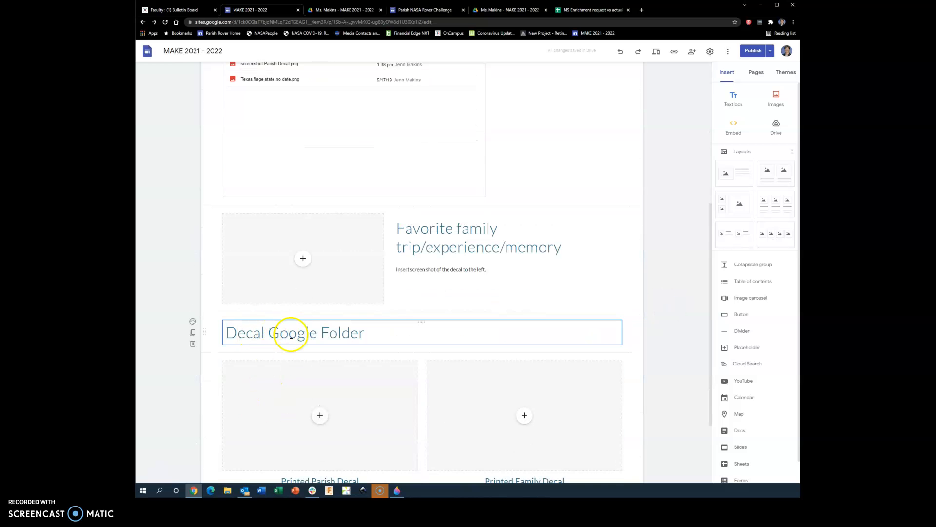
scroll(387, 338, "up", 4)
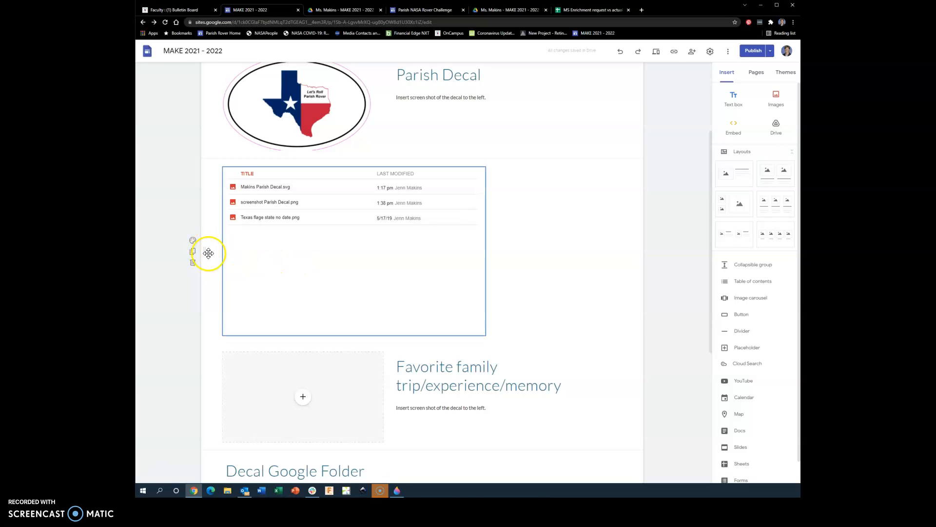
left_click_drag(207, 253, 225, 341)
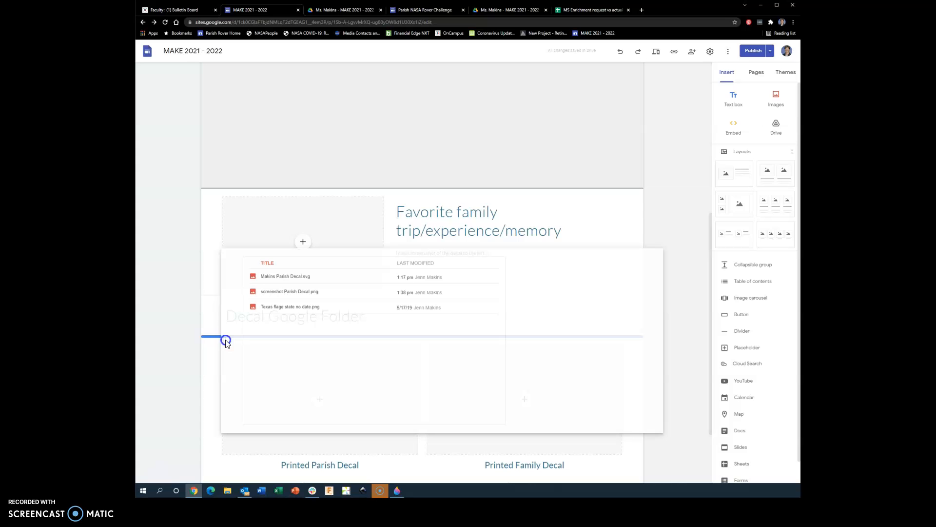
left_click_drag(226, 342, 225, 342)
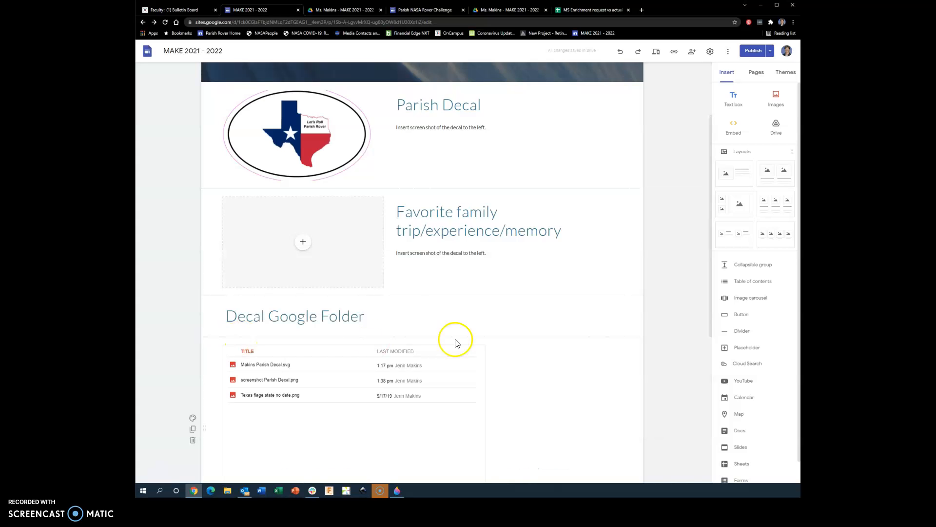
left_click(257, 311)
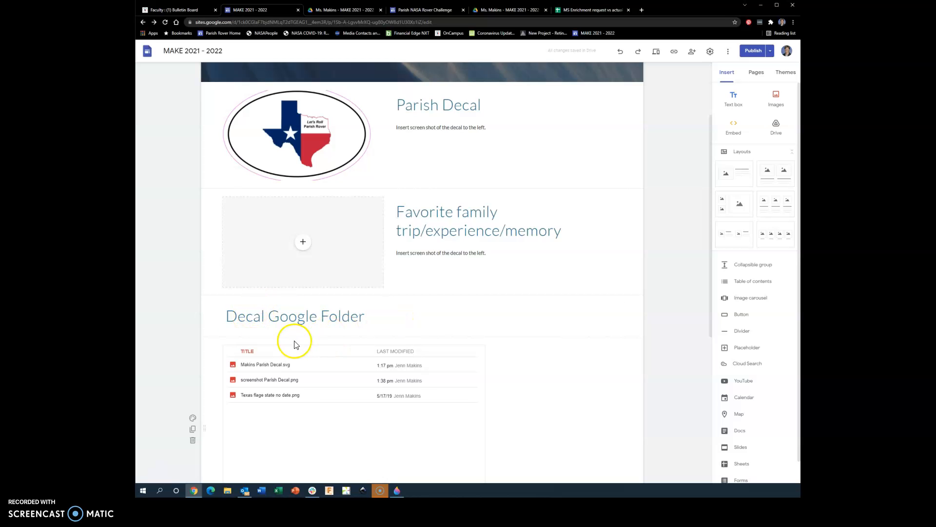
Check the Decal page layout down to the printed decal placeholders, and publish the site changes.
scroll(589, 410, "down", 2)
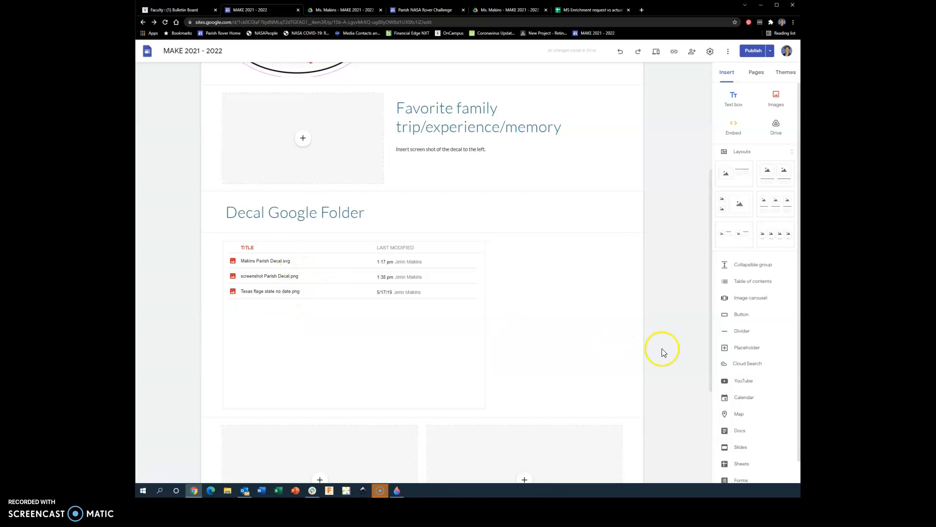
scroll(658, 350, "down", 1)
scroll(658, 350, "down", 3)
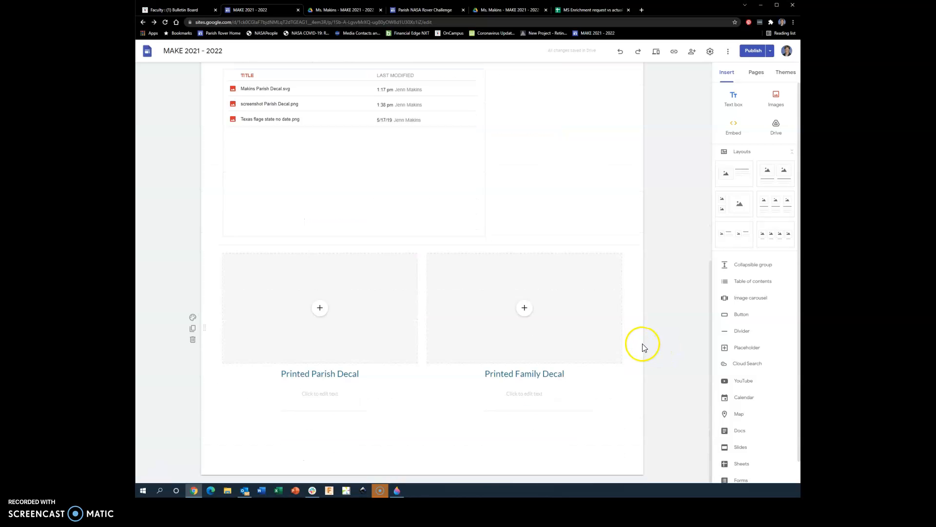
scroll(642, 346, "up", 5)
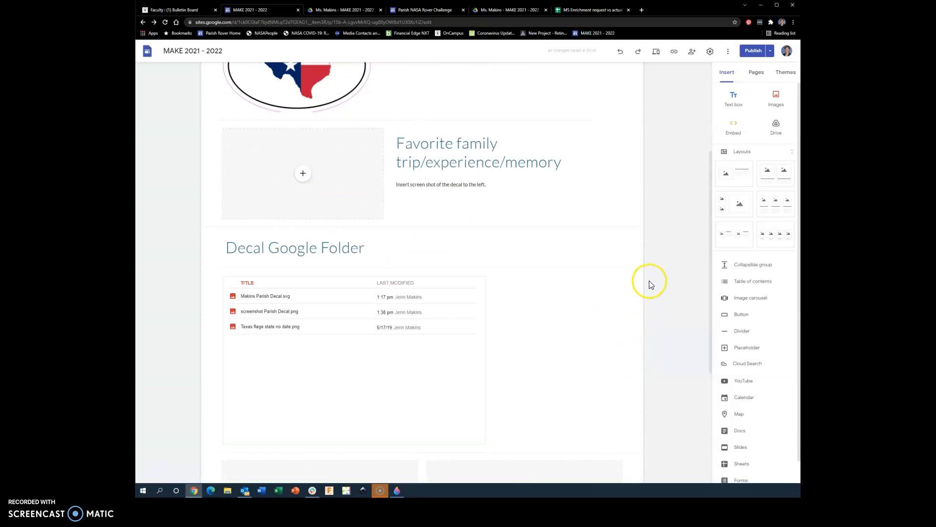
scroll(673, 275, "up", 4)
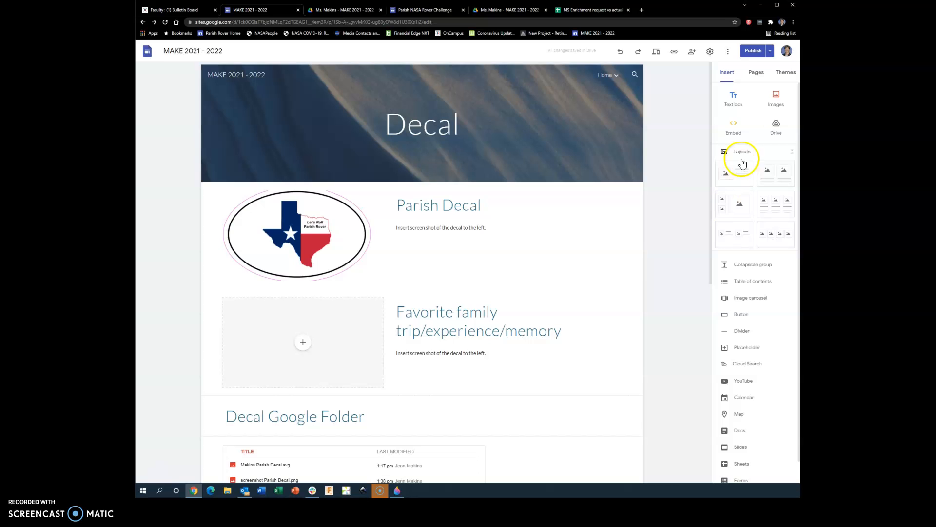
left_click(752, 51)
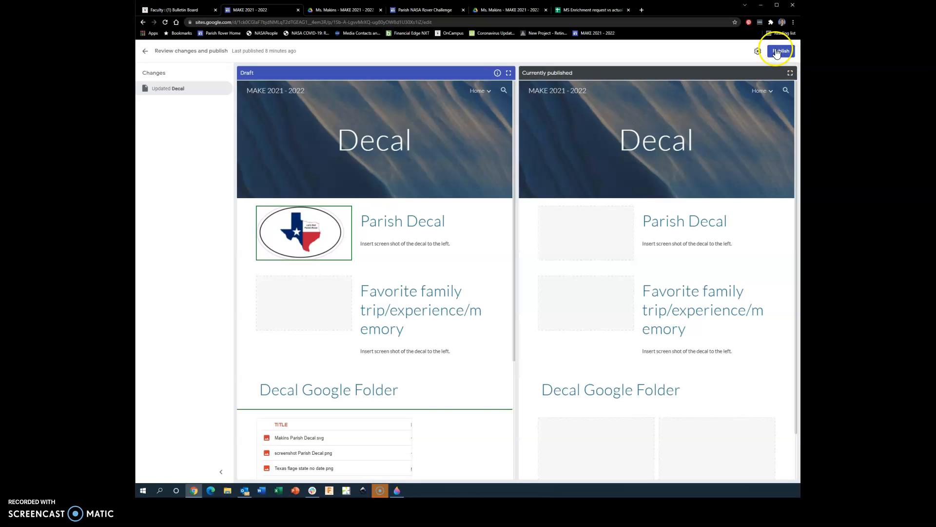
left_click(781, 51)
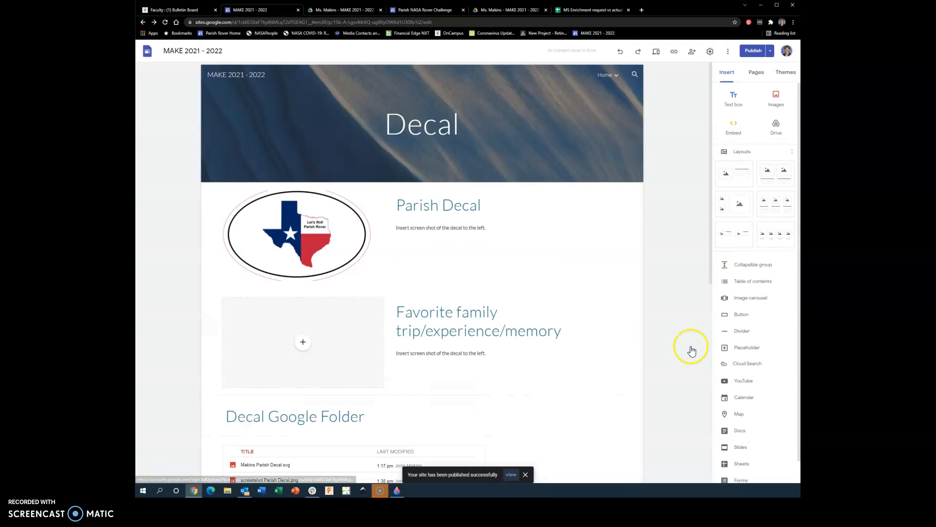
View the published Decal page, examine its decal image, embedded folder and remaining placeholders, and reopen the page for editing.
left_click(512, 475)
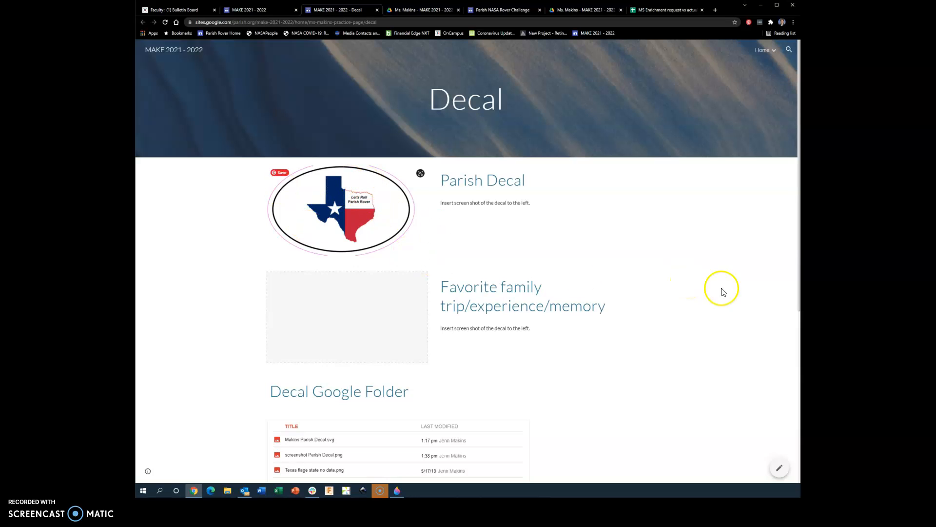
scroll(717, 292, "down", 4)
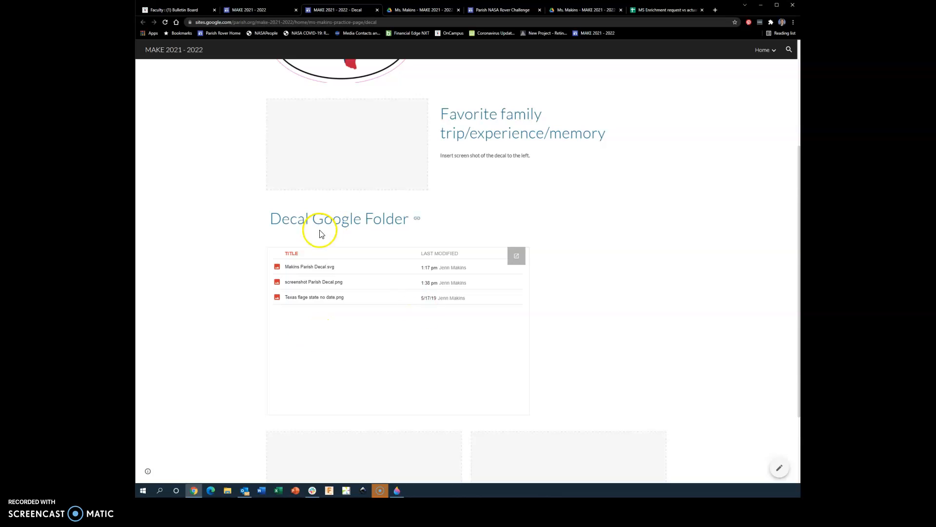
scroll(623, 295, "down", 2)
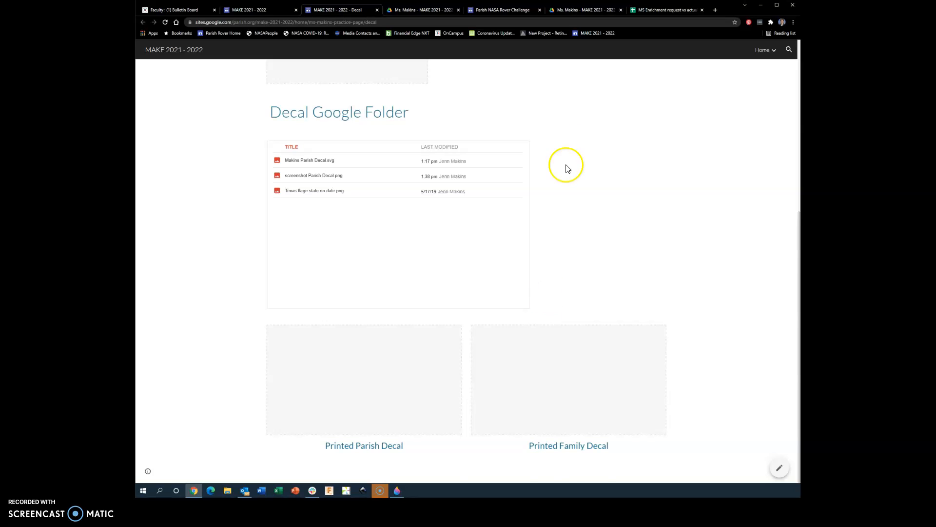
scroll(564, 167, "up", 3)
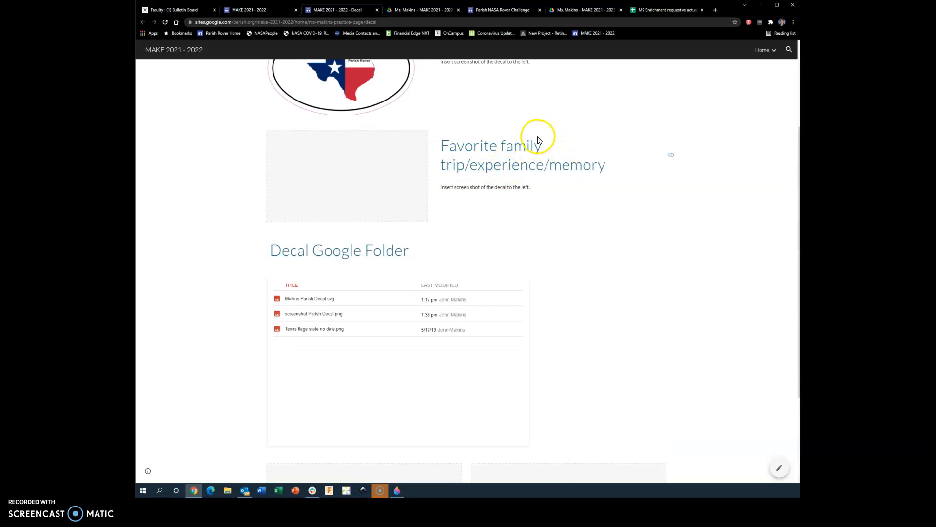
scroll(631, 320, "down", 3)
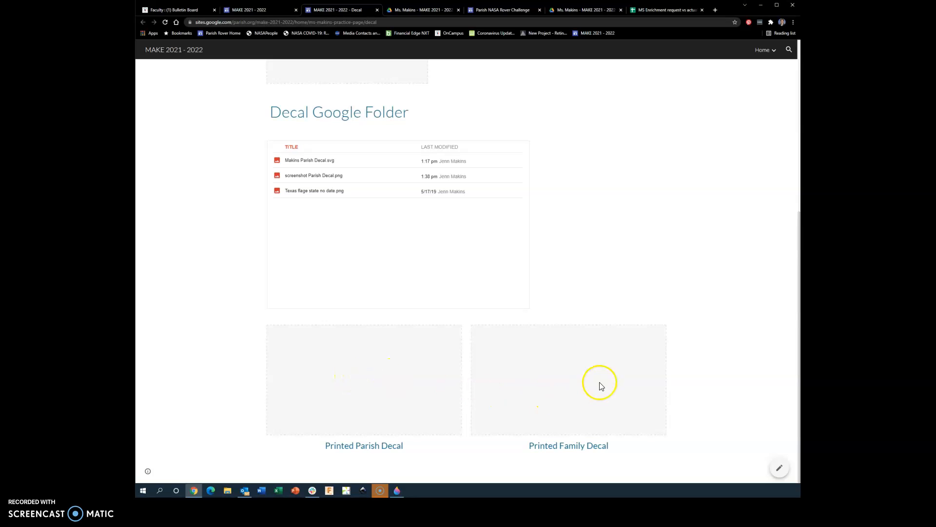
scroll(672, 295, "up", 1)
scroll(672, 295, "up", 2)
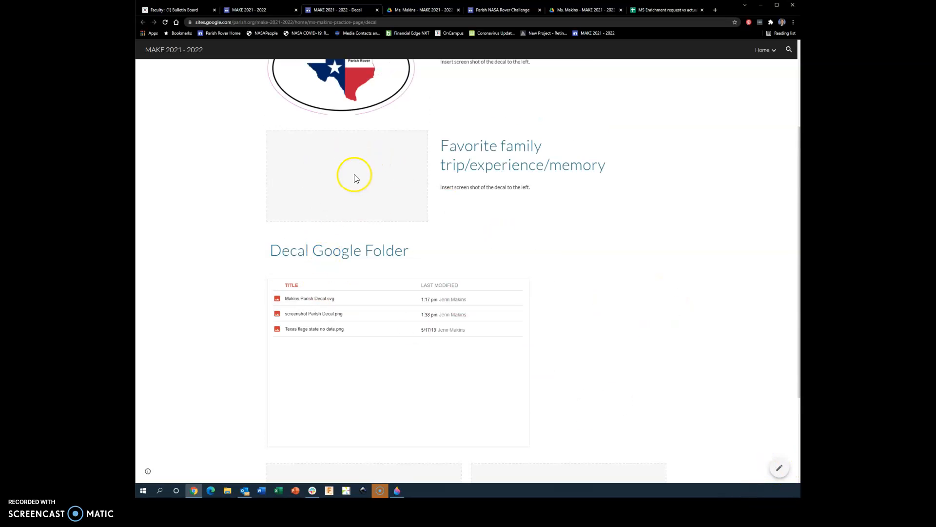
left_click(780, 469)
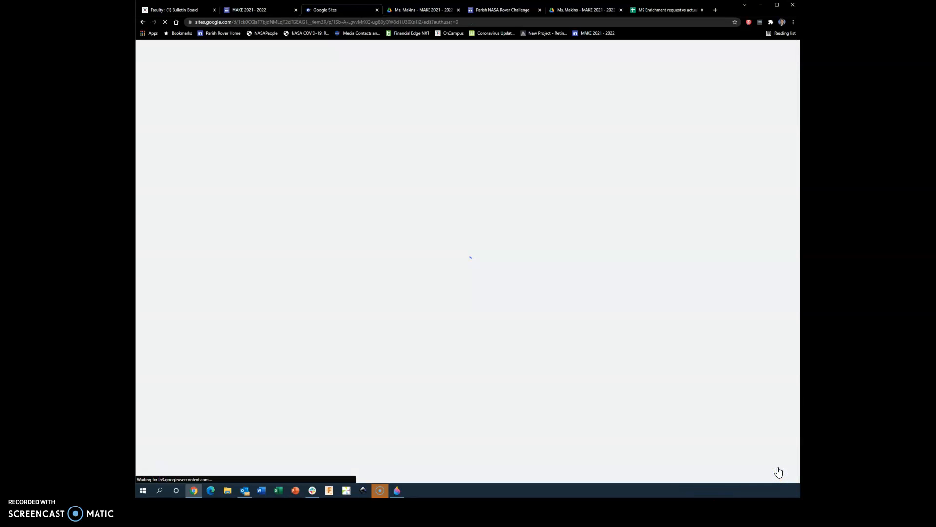